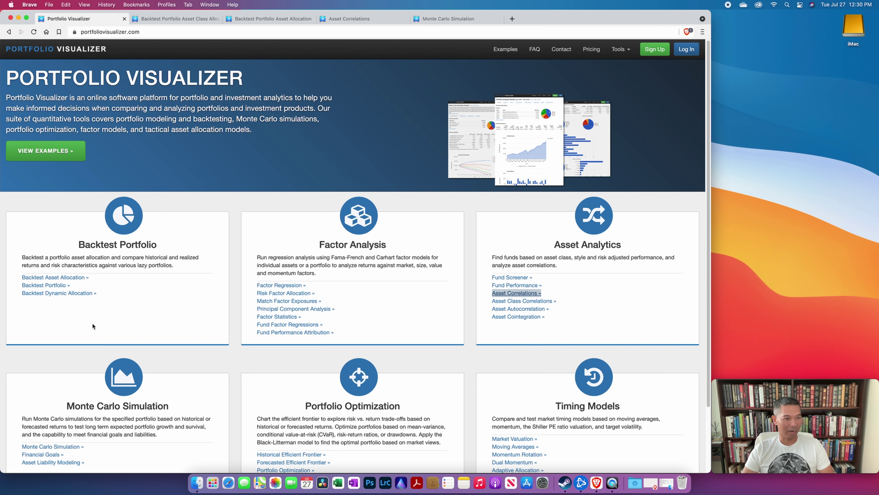
{"action": "left_click", "coordinate": [224, 363]}
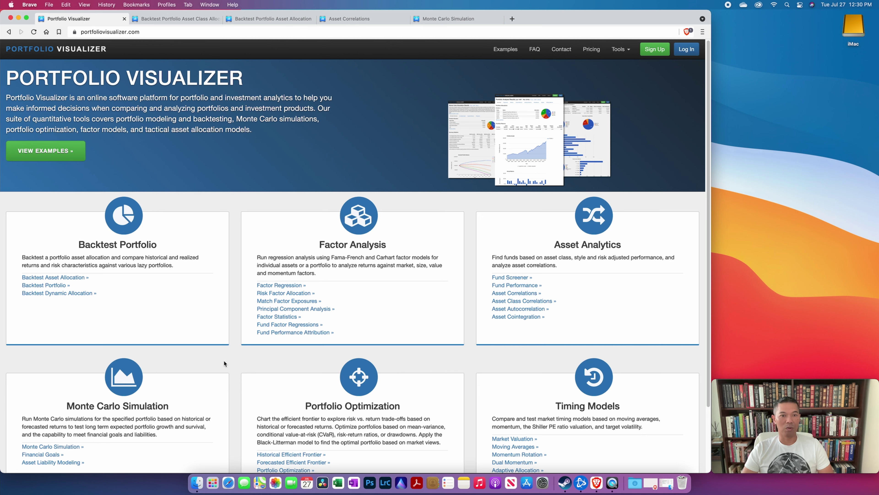
Scroll down the Portfolio Visualizer home page to view the tool categories
{"action": "scroll", "coordinate": [224, 363], "scroll_direction": "down", "scroll_amount": 3}
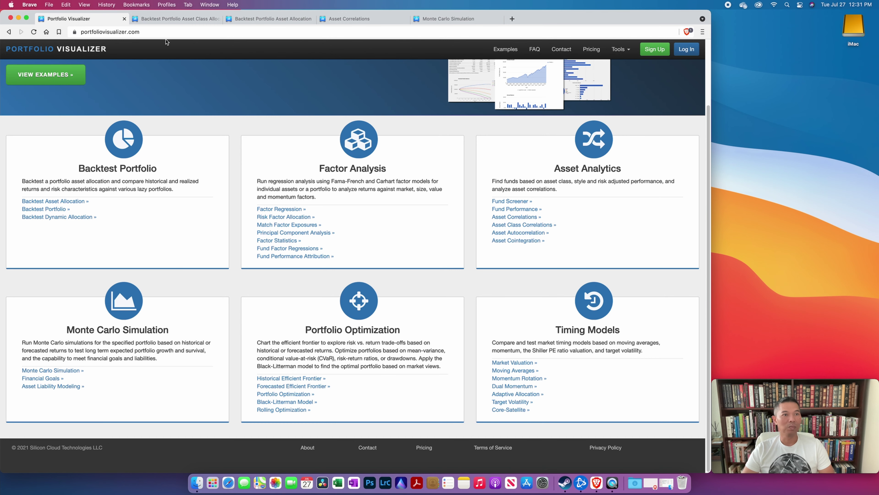
{"action": "left_click", "coordinate": [168, 20]}
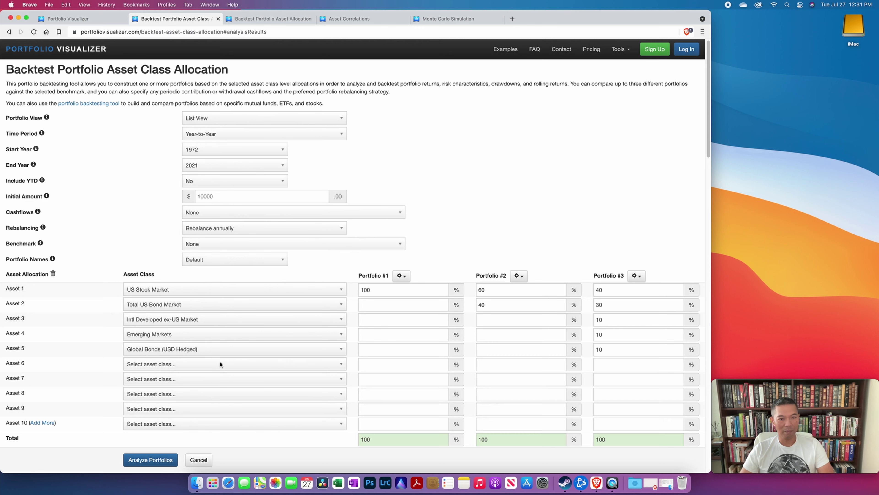
{"action": "left_click", "coordinate": [341, 366]}
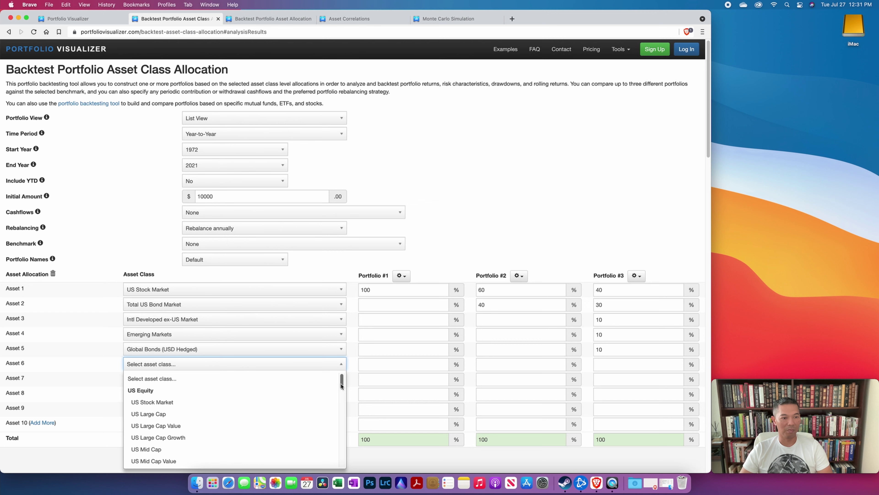
{"action": "left_click_drag", "start_coordinate": [342, 386], "coordinate": [344, 465]}
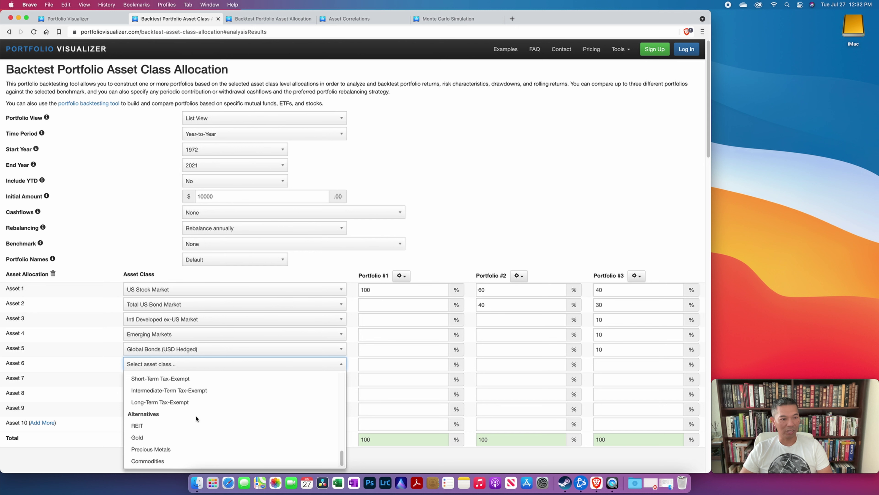
{"action": "left_click", "coordinate": [401, 458]}
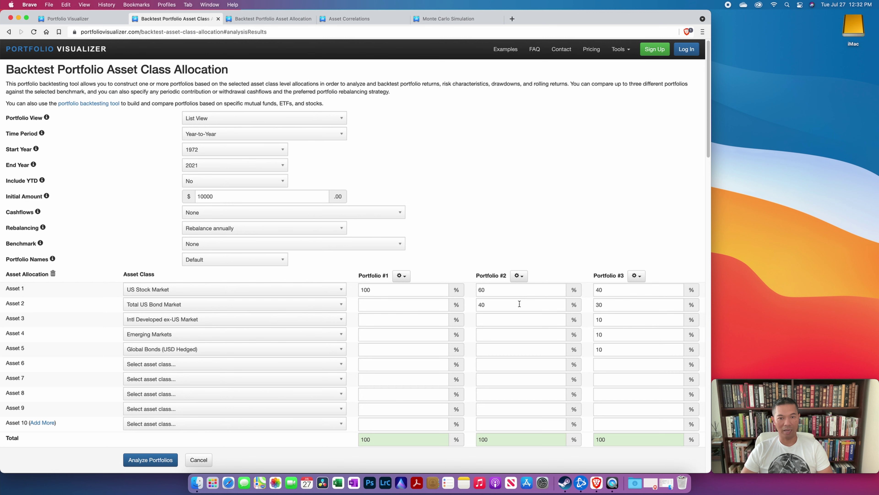
{"action": "left_click", "coordinate": [493, 289]}
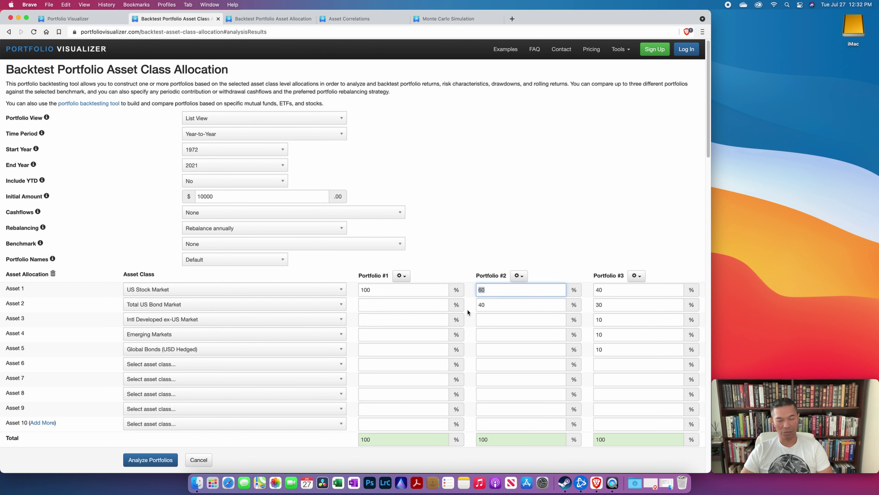
{"action": "type", "text": "59.5"}
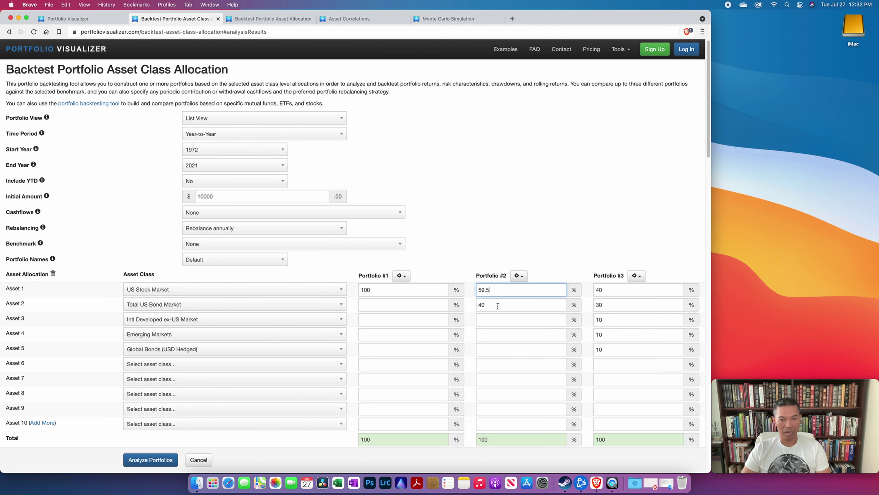
Change Portfolio #2's Total US Bond Market weight to 40.5% so it totals 100%
{"action": "left_click", "coordinate": [497, 305]}
{"action": "type", "text": ".5"}
{"action": "left_click", "coordinate": [502, 322]}
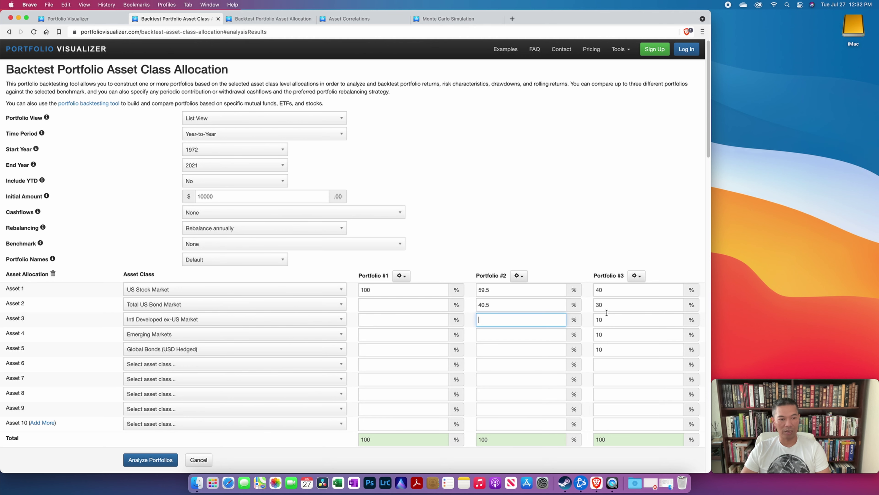
Run the backtest on the three portfolios and scroll through the results
{"action": "left_click", "coordinate": [150, 460]}
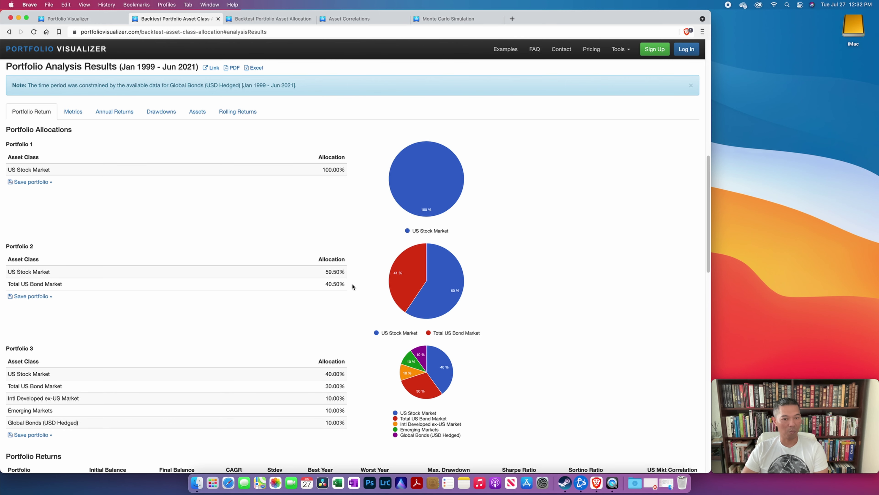
{"action": "scroll", "coordinate": [353, 286], "scroll_direction": "down", "scroll_amount": 2}
{"action": "scroll", "coordinate": [352, 286], "scroll_direction": "down", "scroll_amount": 8}
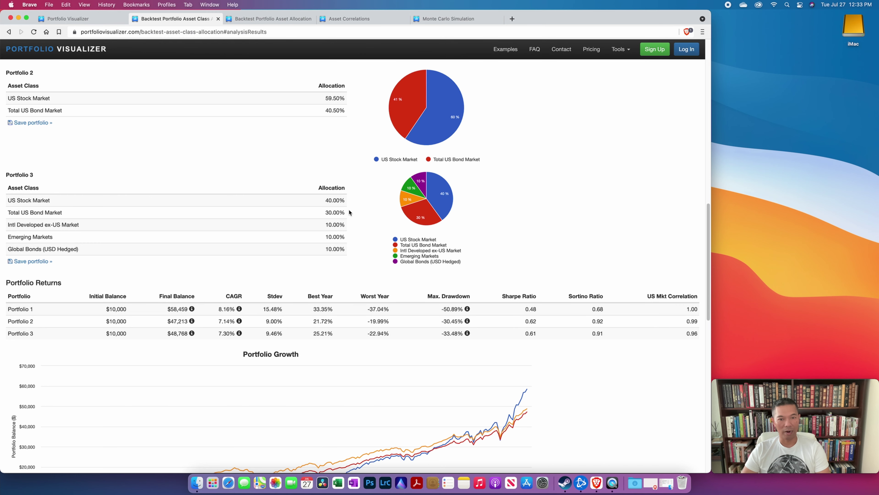
{"action": "scroll", "coordinate": [518, 302], "scroll_direction": "down", "scroll_amount": 4}
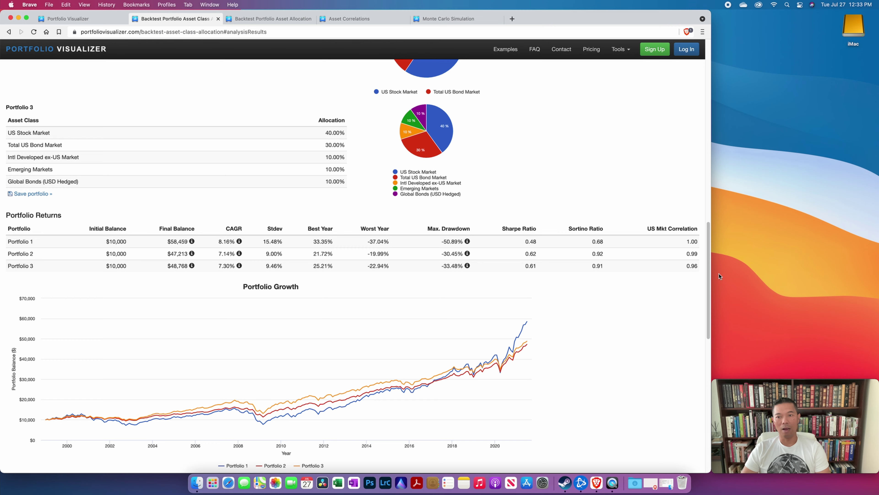
Highlight Jan 1999 - Jun 2021 and Global Bonds (USD Hedged) in the date-limit note
{"action": "left_click_drag", "start_coordinate": [707, 278], "coordinate": [709, 204]}
{"action": "left_click_drag", "start_coordinate": [297, 130], "coordinate": [238, 132]}
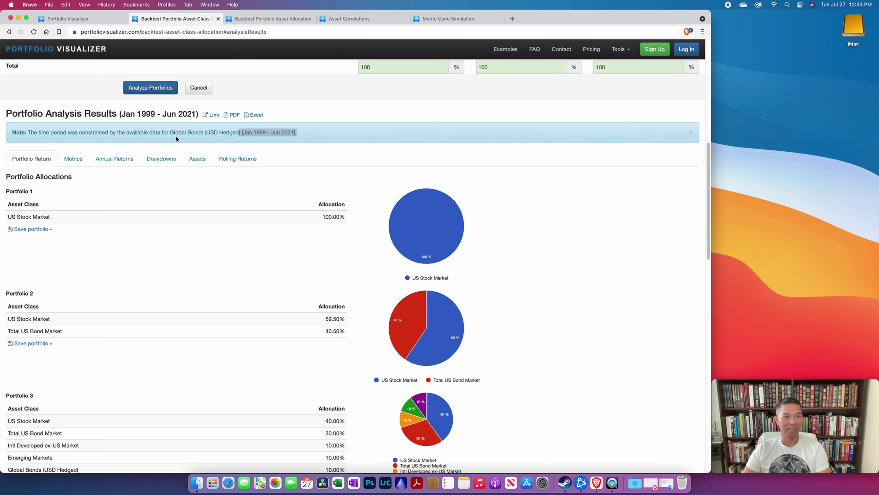
{"action": "left_click_drag", "start_coordinate": [170, 131], "coordinate": [242, 135]}
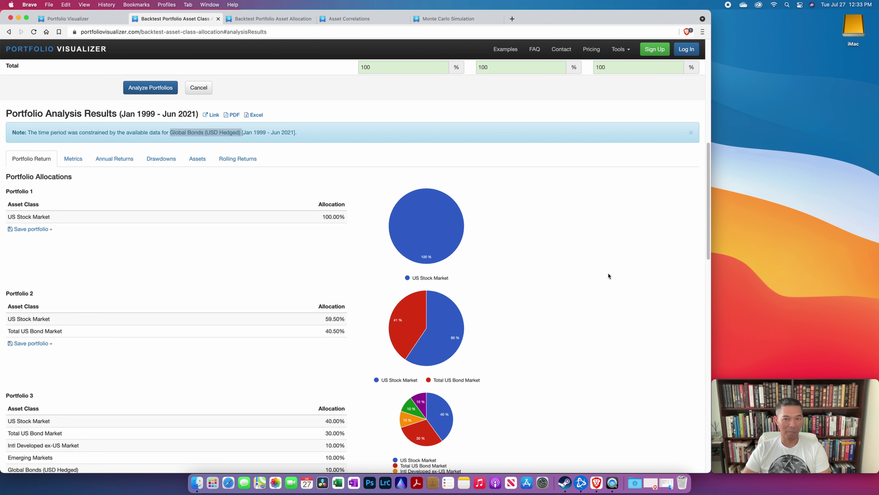
{"action": "scroll", "coordinate": [608, 275], "scroll_direction": "down", "scroll_amount": 1}
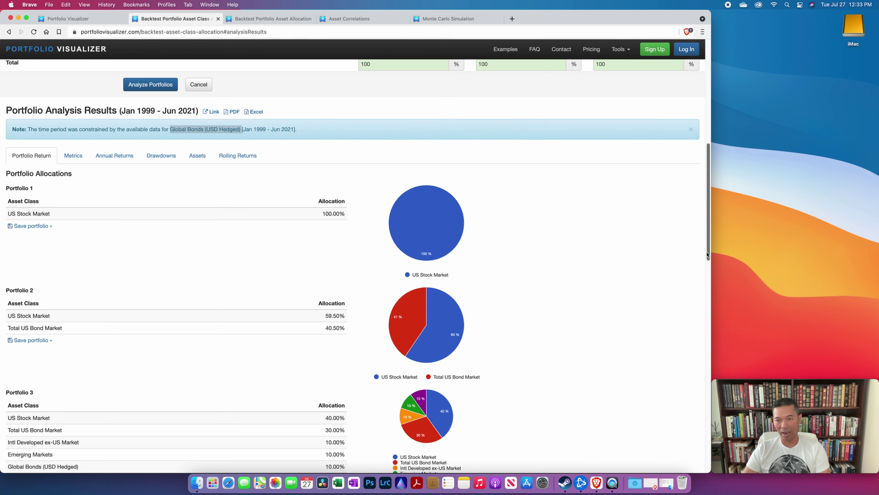
{"action": "left_click_drag", "start_coordinate": [707, 249], "coordinate": [705, 324]}
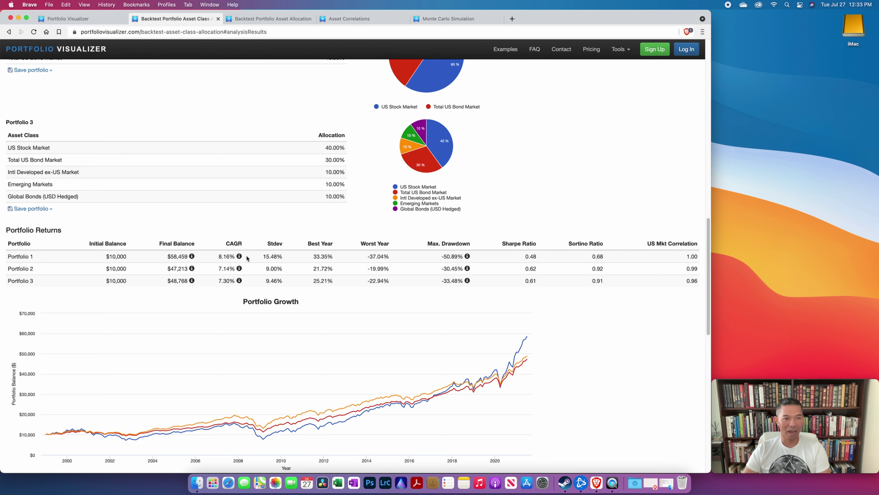
Highlight the 8.16% CAGR, 9.00% standard deviation and -33.48% max drawdown in Portfolio Returns
{"action": "left_click_drag", "start_coordinate": [247, 258], "coordinate": [215, 257]}
{"action": "mouse_move", "coordinate": [239, 258]}
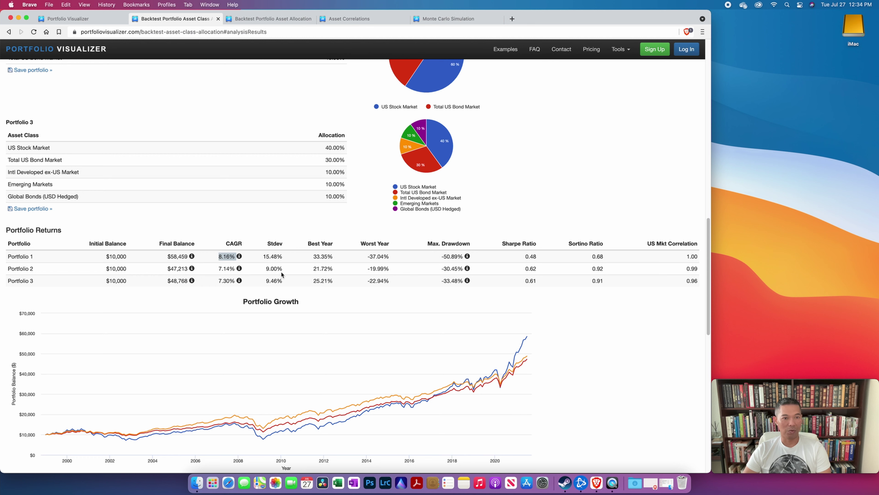
{"action": "left_click_drag", "start_coordinate": [283, 269], "coordinate": [271, 274]}
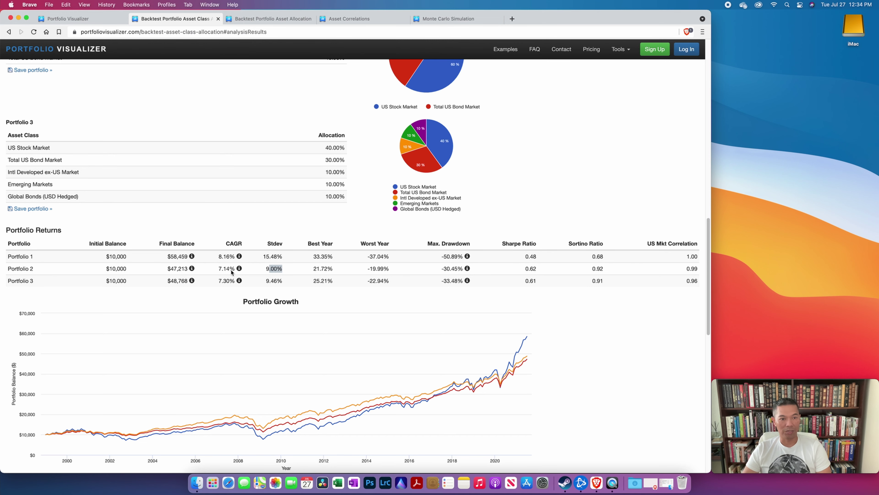
{"action": "mouse_move", "coordinate": [240, 270]}
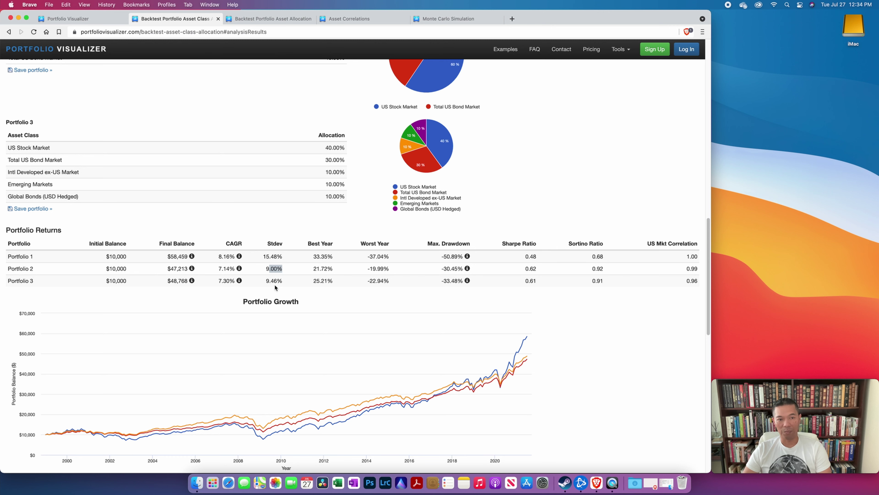
{"action": "left_click_drag", "start_coordinate": [272, 281], "coordinate": [277, 281]}
{"action": "left_click_drag", "start_coordinate": [442, 280], "coordinate": [457, 280]}
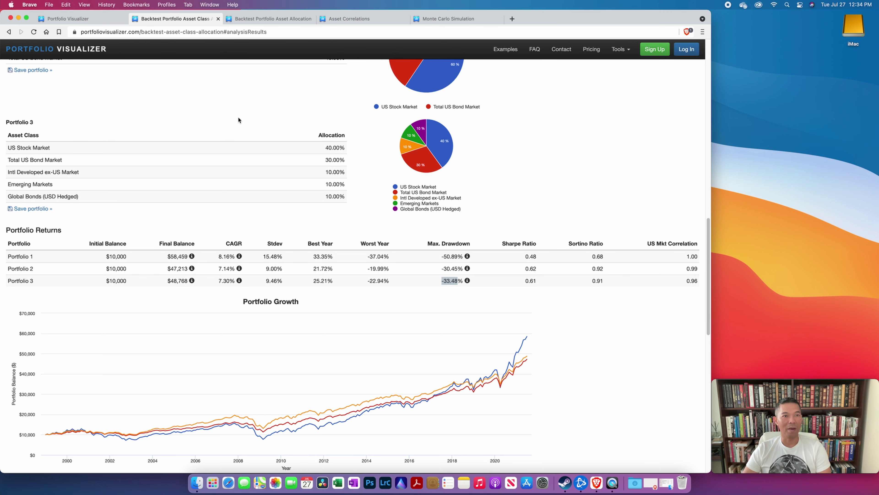
{"action": "left_click", "coordinate": [272, 19]}
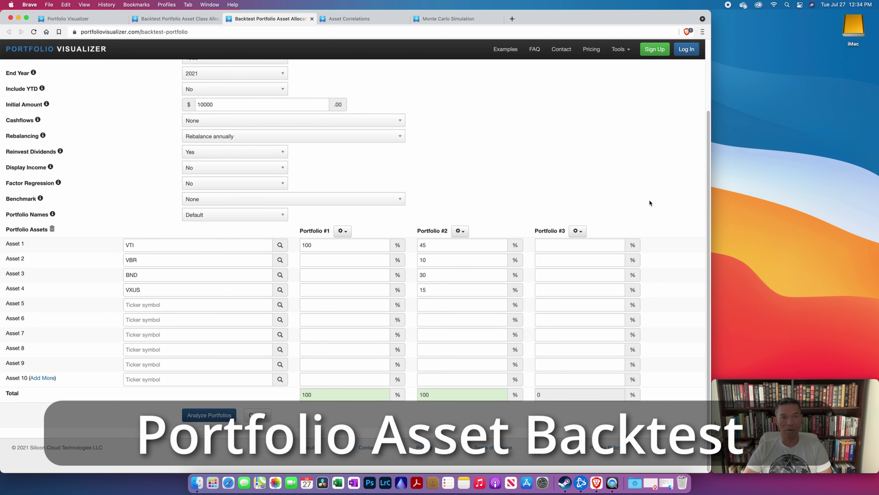
{"action": "scroll", "coordinate": [706, 143], "scroll_direction": "up", "scroll_amount": 5}
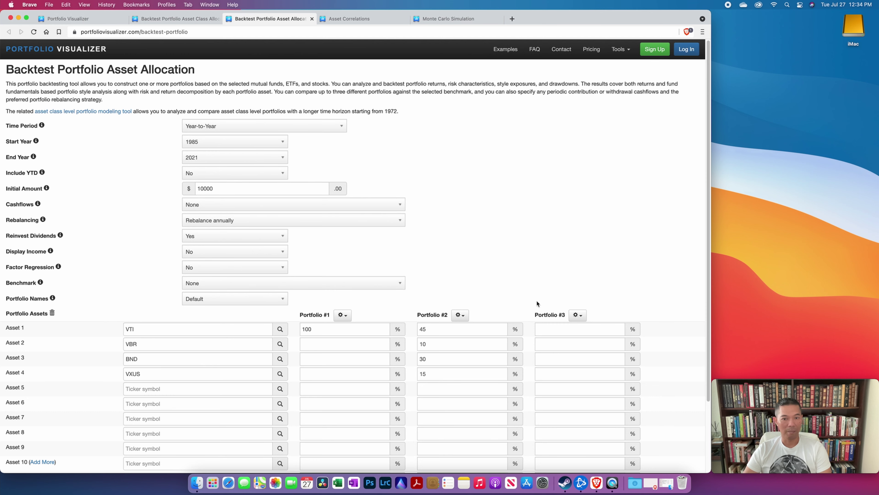
{"action": "scroll", "coordinate": [630, 271], "scroll_direction": "down", "scroll_amount": 1}
{"action": "scroll", "coordinate": [630, 271], "scroll_direction": "down", "scroll_amount": 3}
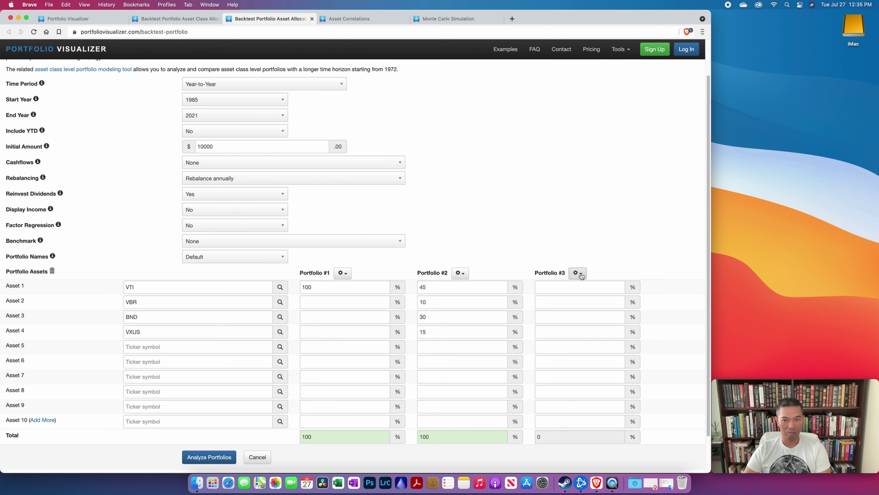
{"action": "left_click", "coordinate": [581, 275]}
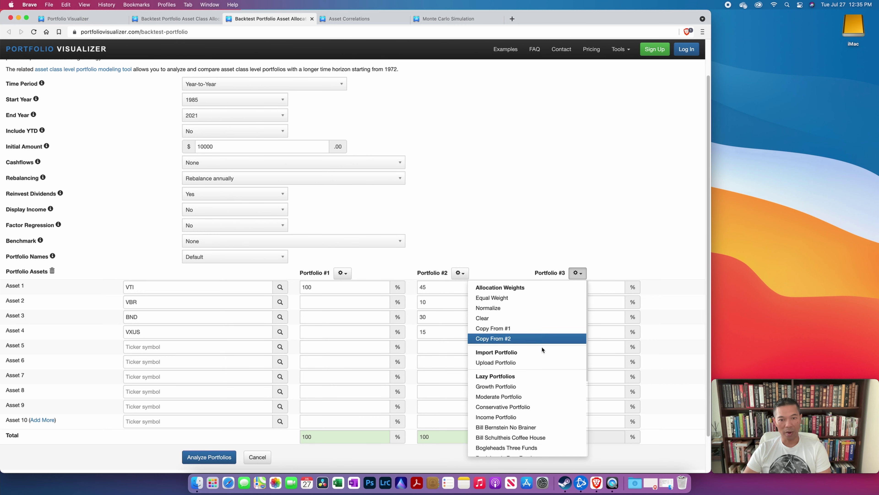
Scroll through Portfolio #3's preset lazy portfolio list to find Ray Dalio All Seasons
{"action": "scroll", "coordinate": [542, 379], "scroll_direction": "down", "scroll_amount": 3}
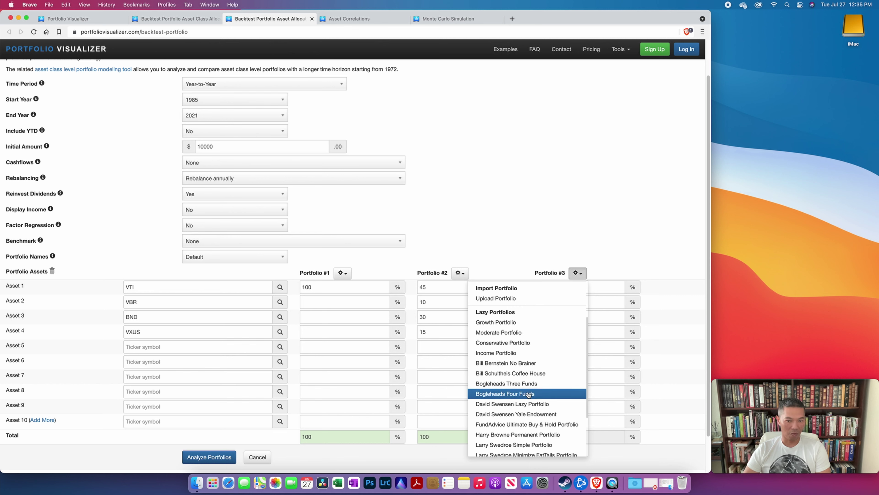
{"action": "scroll", "coordinate": [535, 399], "scroll_direction": "down", "scroll_amount": 1}
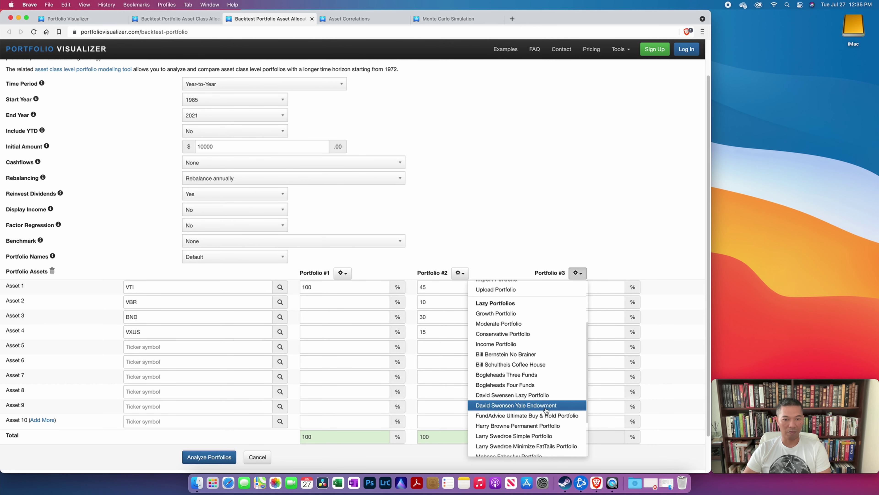
{"action": "scroll", "coordinate": [546, 410], "scroll_direction": "down", "scroll_amount": 2}
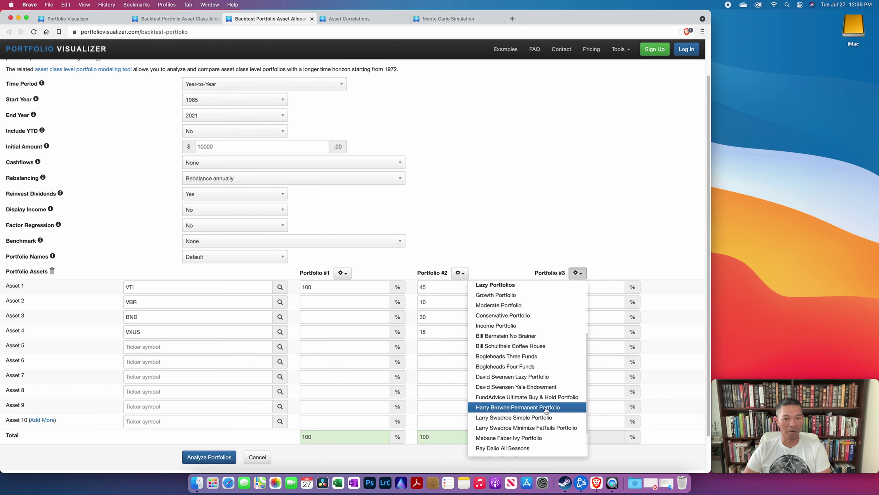
{"action": "scroll", "coordinate": [540, 414], "scroll_direction": "down", "scroll_amount": 2}
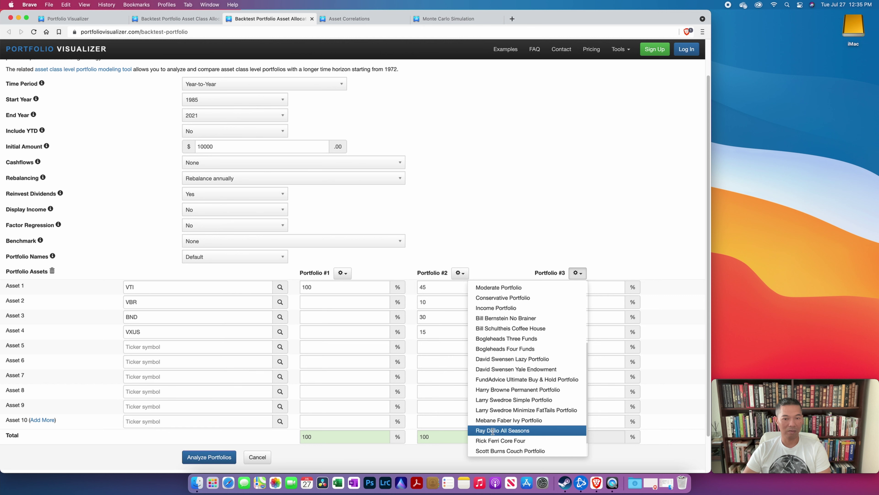
Apply the Ray Dalio All Seasons mix to Portfolio #3 and scroll to the backtest results
{"action": "left_click", "coordinate": [493, 431]}
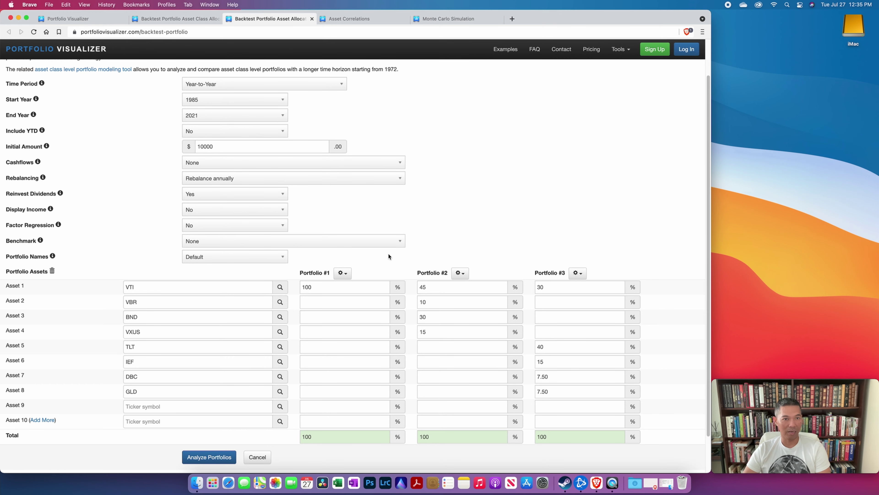
{"action": "scroll", "coordinate": [426, 249], "scroll_direction": "up", "scroll_amount": 2}
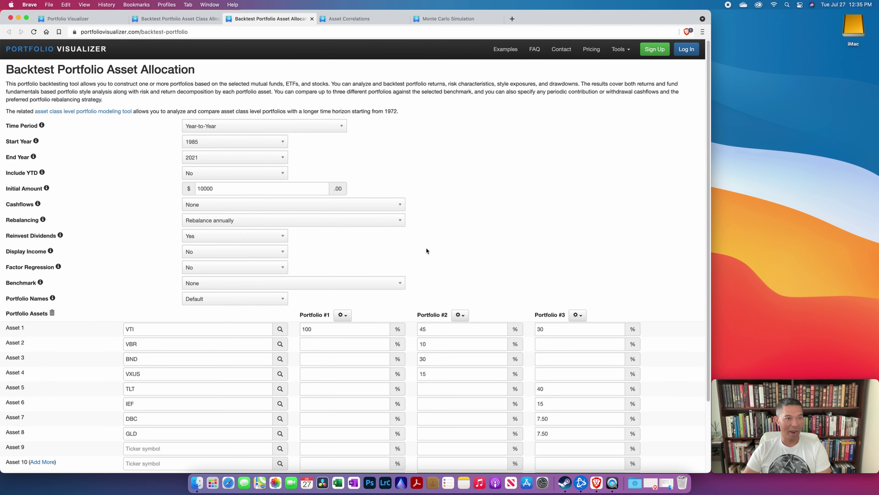
{"action": "scroll", "coordinate": [426, 249], "scroll_direction": "down", "scroll_amount": 4}
{"action": "left_click", "coordinate": [206, 417]}
{"action": "mouse_move", "coordinate": [561, 250]}
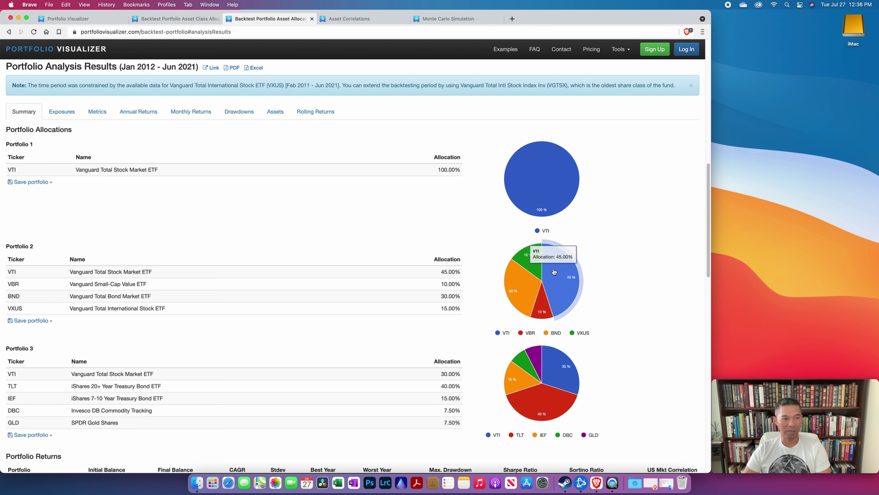
{"action": "left_click_drag", "start_coordinate": [706, 218], "coordinate": [710, 302]}
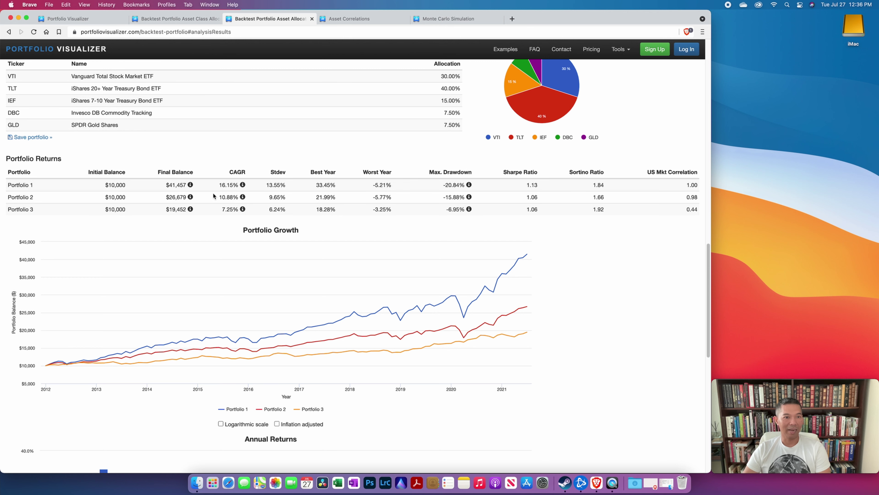
{"action": "left_click_drag", "start_coordinate": [217, 196], "coordinate": [242, 199]}
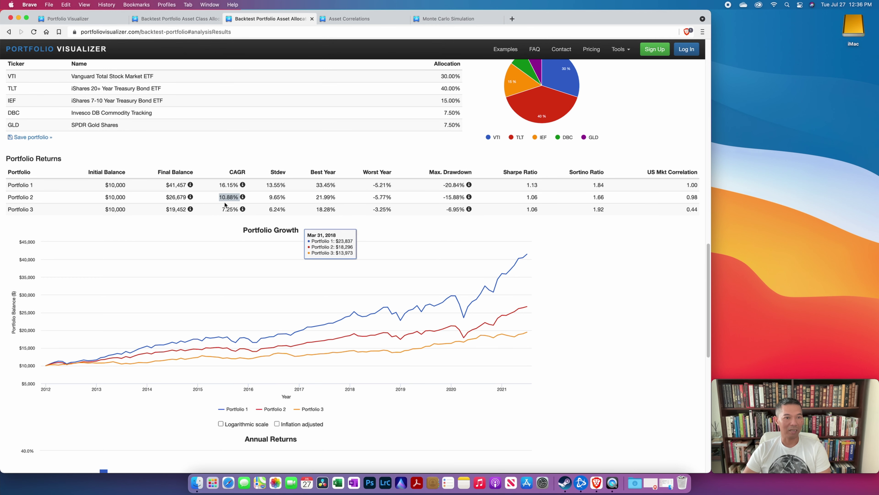
{"action": "left_click_drag", "start_coordinate": [218, 210], "coordinate": [245, 212]}
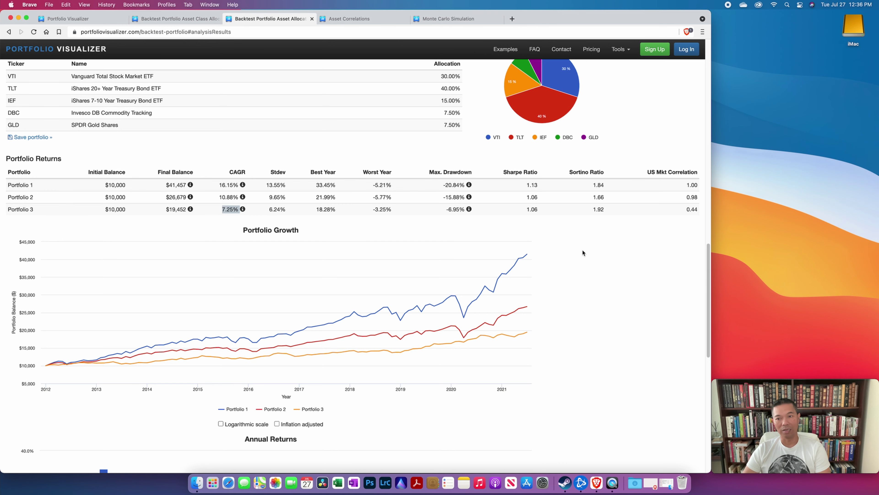
{"action": "left_click_drag", "start_coordinate": [707, 305], "coordinate": [699, 207]}
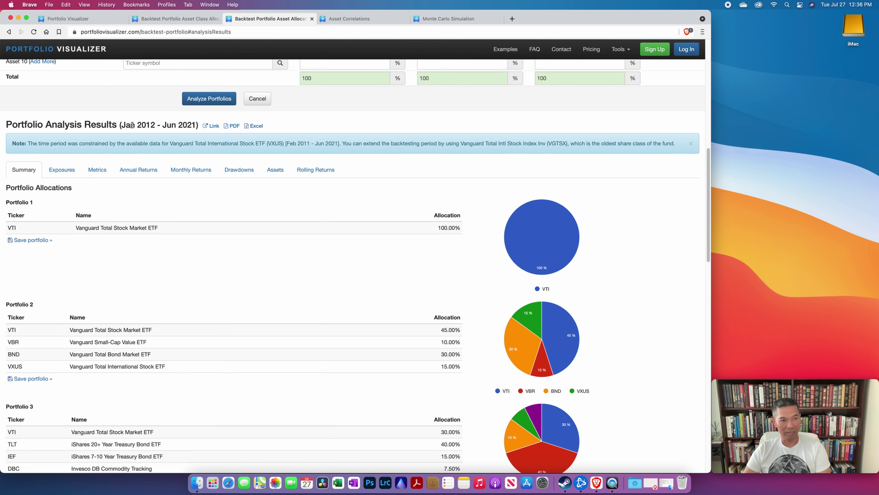
Mark the Jan 2012 results start and the suggested VGTSX ticker in the note
{"action": "left_click_drag", "start_coordinate": [155, 125], "coordinate": [122, 124]}
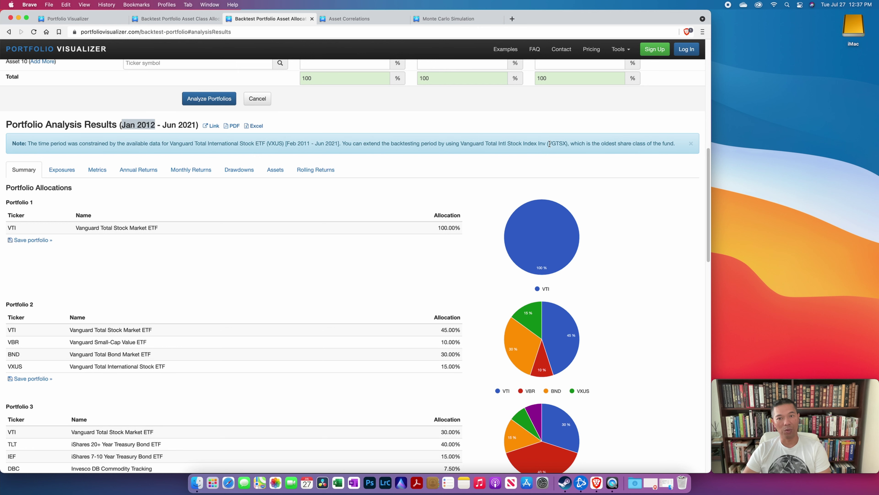
{"action": "left_click_drag", "start_coordinate": [549, 143], "coordinate": [566, 143]}
{"action": "key", "text": "super+c"}
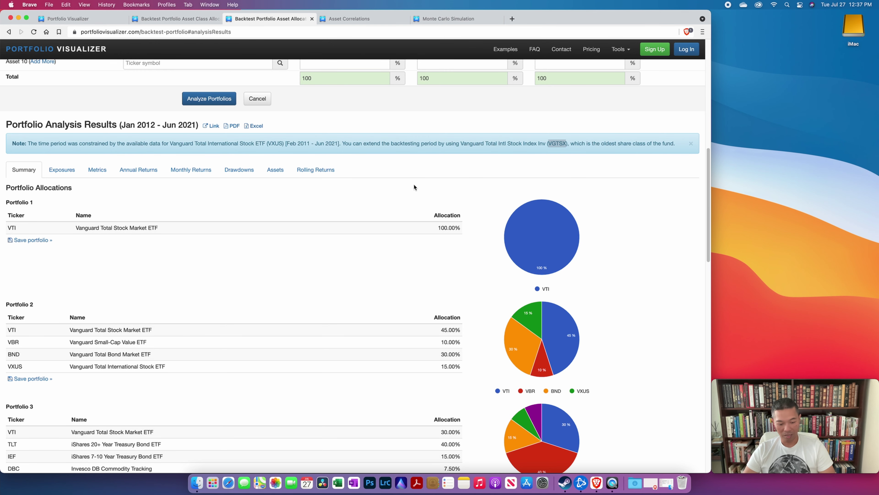
Add a fixed $500 monthly contribution to the cashflows and rerun the backtest
{"action": "scroll", "coordinate": [379, 174], "scroll_direction": "up", "scroll_amount": 5}
{"action": "double_click", "coordinate": [178, 106]}
{"action": "key", "text": "super+v"}
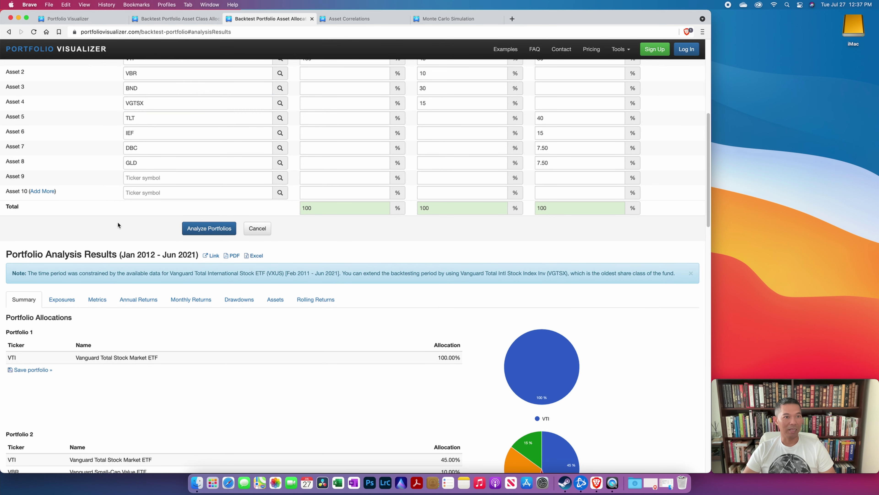
{"action": "scroll", "coordinate": [117, 224], "scroll_direction": "up", "scroll_amount": 10}
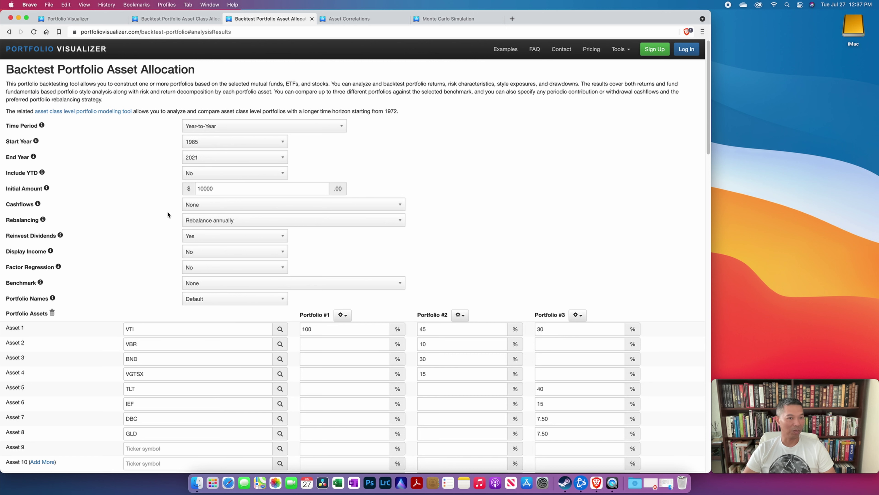
{"action": "left_click", "coordinate": [210, 208]}
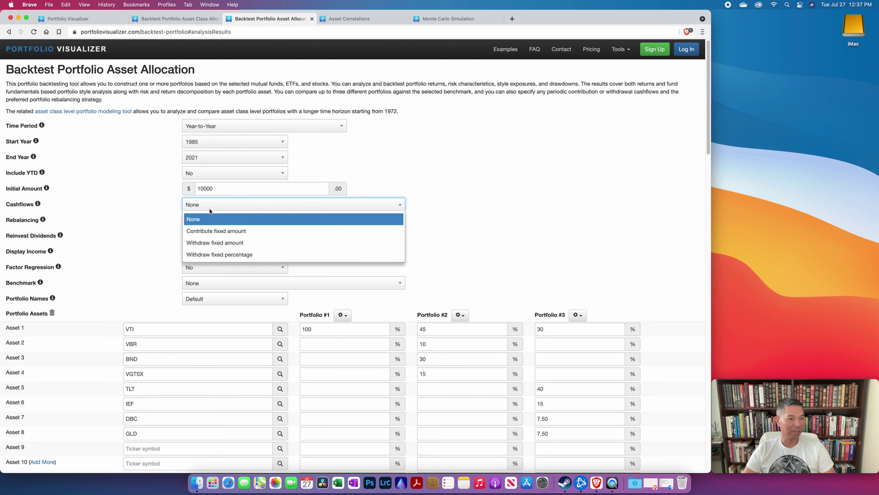
{"action": "left_click", "coordinate": [210, 231]}
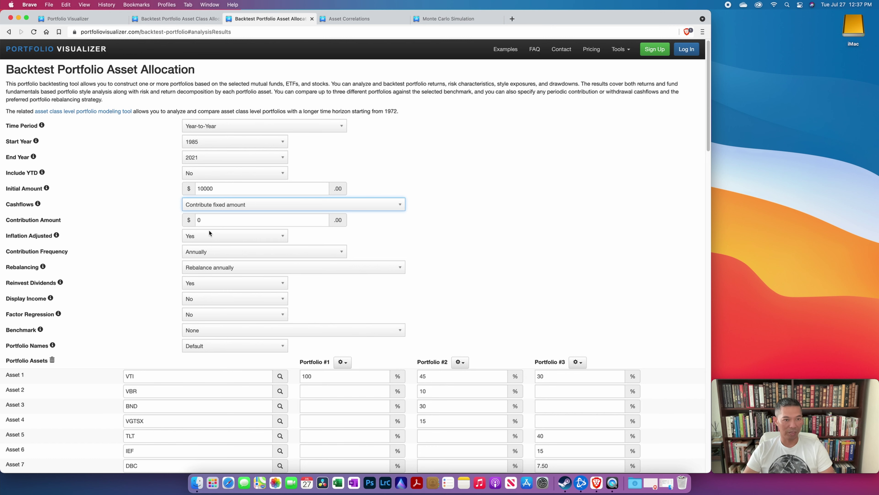
{"action": "double_click", "coordinate": [212, 221]}
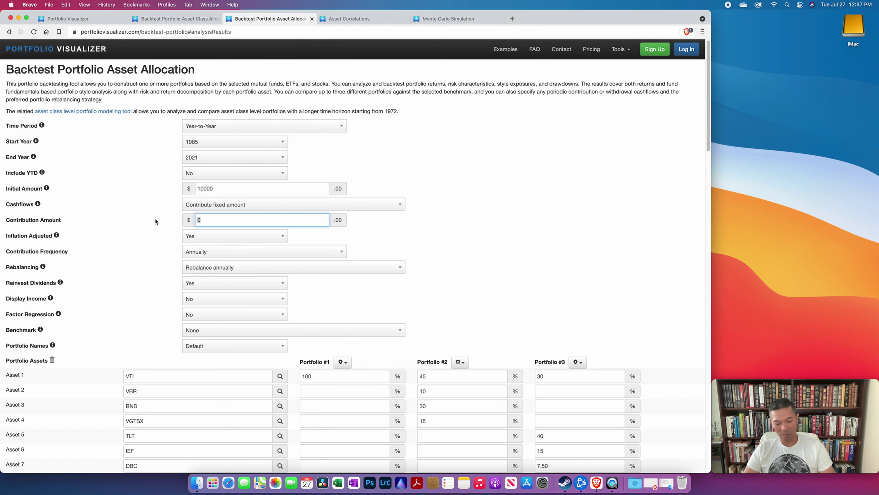
{"action": "type", "text": "500"}
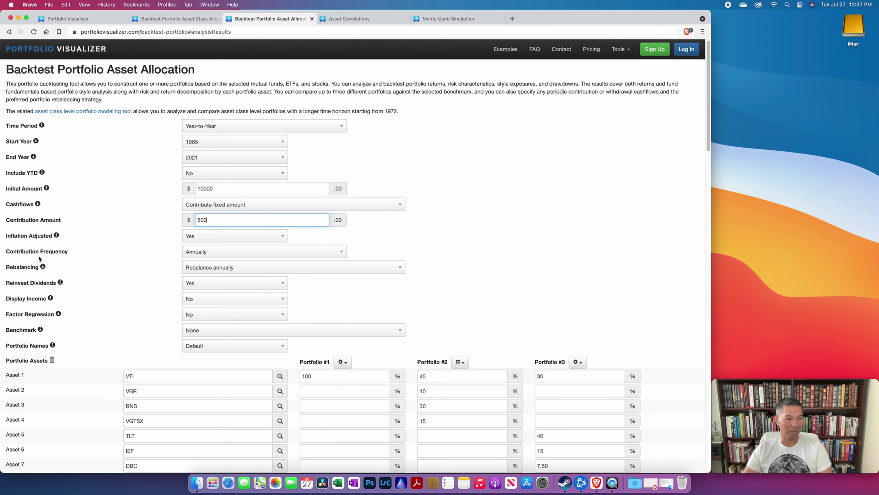
{"action": "left_click", "coordinate": [192, 254]}
{"action": "left_click", "coordinate": [196, 263]}
{"action": "left_click", "coordinate": [150, 275]}
{"action": "scroll", "coordinate": [150, 278], "scroll_direction": "down", "scroll_amount": 8}
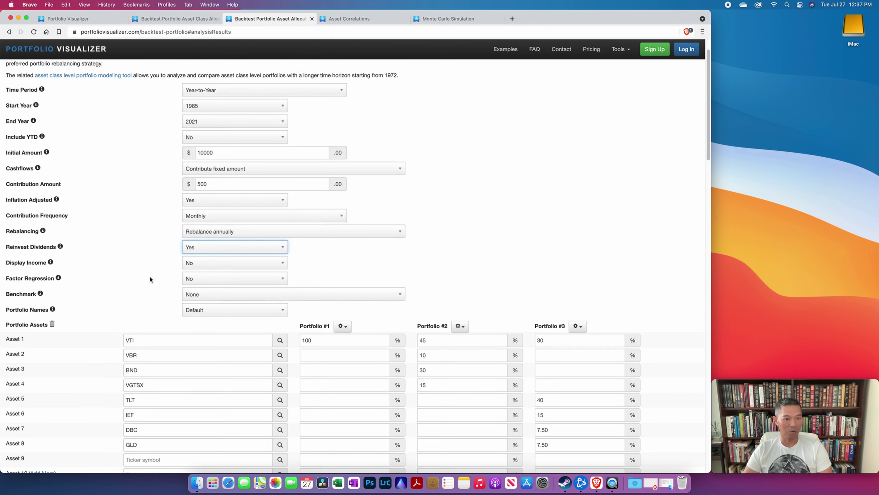
{"action": "left_click", "coordinate": [208, 255]}
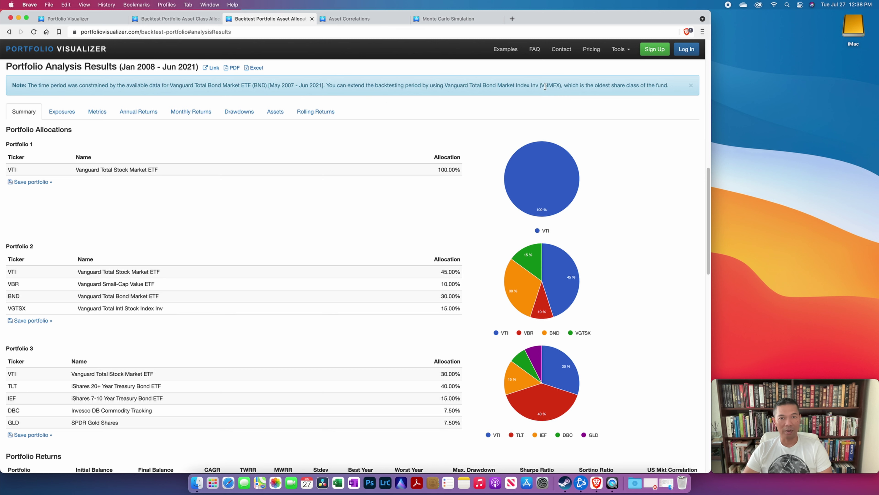
Replace BND in Asset 3 with VBMFX copied from the note and rerun the backtest
{"action": "left_click_drag", "start_coordinate": [541, 85], "coordinate": [560, 84]}
{"action": "key", "text": "super+c"}
{"action": "scroll", "coordinate": [389, 145], "scroll_direction": "up", "scroll_amount": 5}
{"action": "scroll", "coordinate": [390, 145], "scroll_direction": "up", "scroll_amount": 2}
{"action": "double_click", "coordinate": [163, 114]}
{"action": "key", "text": "super+v"}
{"action": "left_click", "coordinate": [199, 256]}
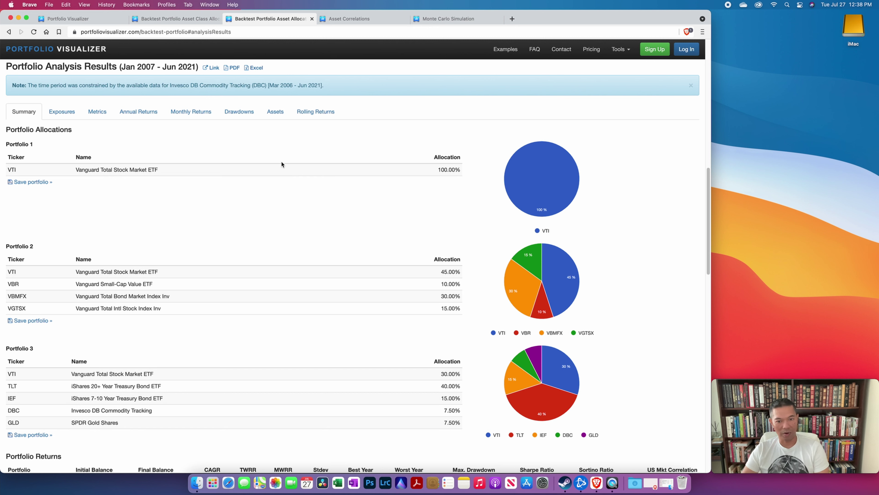
{"action": "scroll", "coordinate": [298, 217], "scroll_direction": "down", "scroll_amount": 1}
{"action": "scroll", "coordinate": [297, 217], "scroll_direction": "down", "scroll_amount": 5}
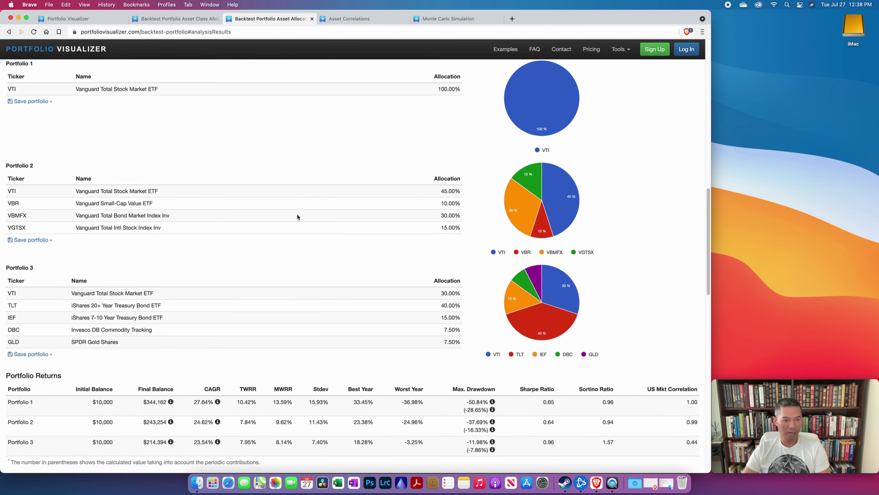
{"action": "scroll", "coordinate": [298, 217], "scroll_direction": "down", "scroll_amount": 3}
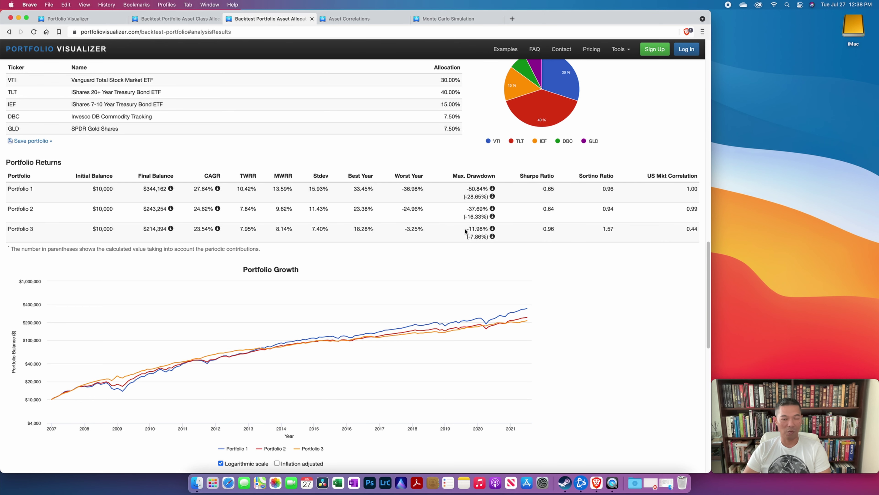
{"action": "left_click_drag", "start_coordinate": [467, 229], "coordinate": [490, 231]}
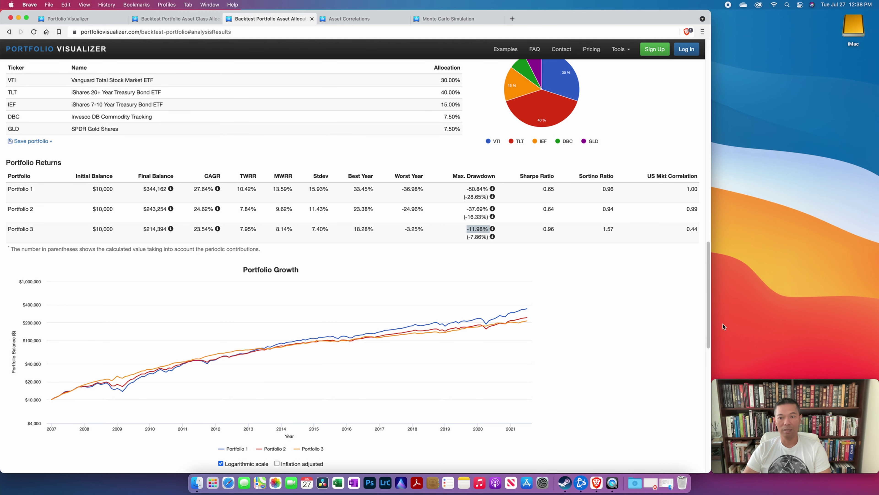
{"action": "left_click_drag", "start_coordinate": [711, 326], "coordinate": [683, 247]}
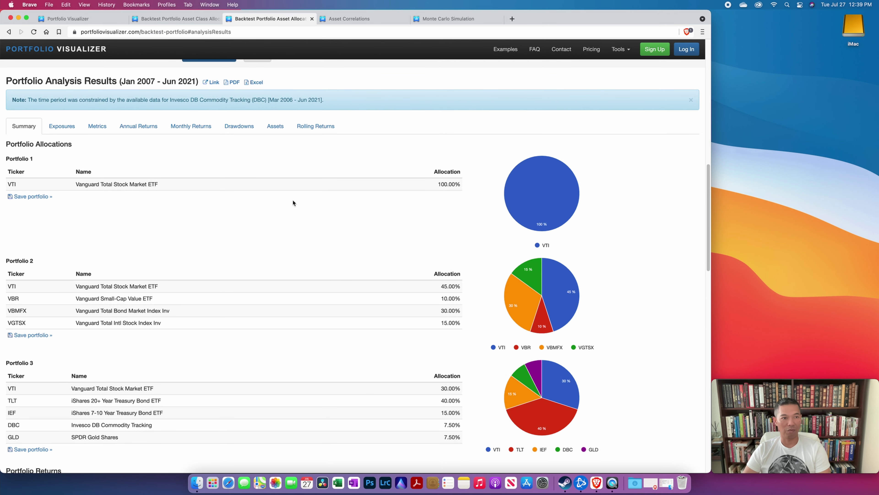
Review the Drawdowns and Rolling Returns results, marking Portfolio 1's 3-year average rolling return
{"action": "left_click", "coordinate": [235, 127]}
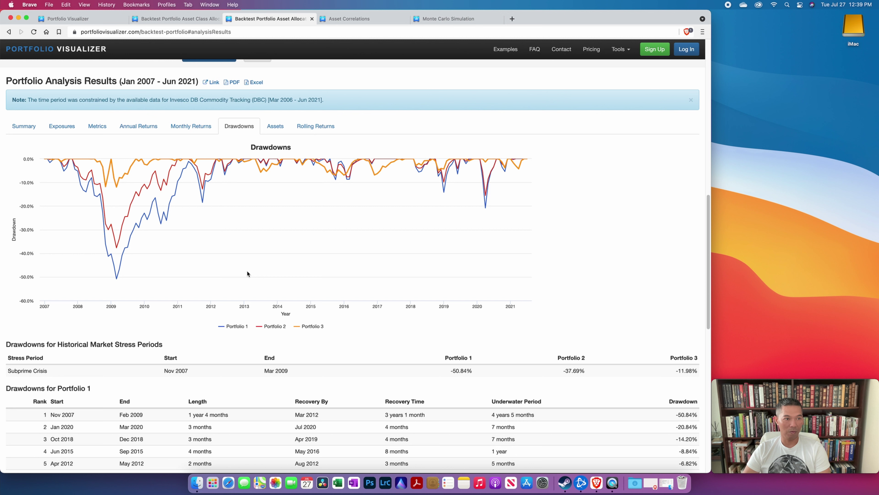
{"action": "mouse_move", "coordinate": [107, 186]}
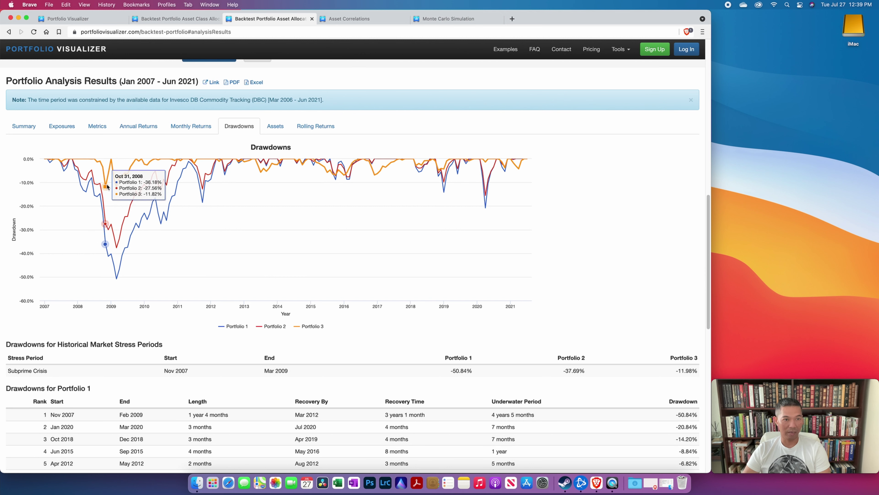
{"action": "left_click", "coordinate": [317, 128]}
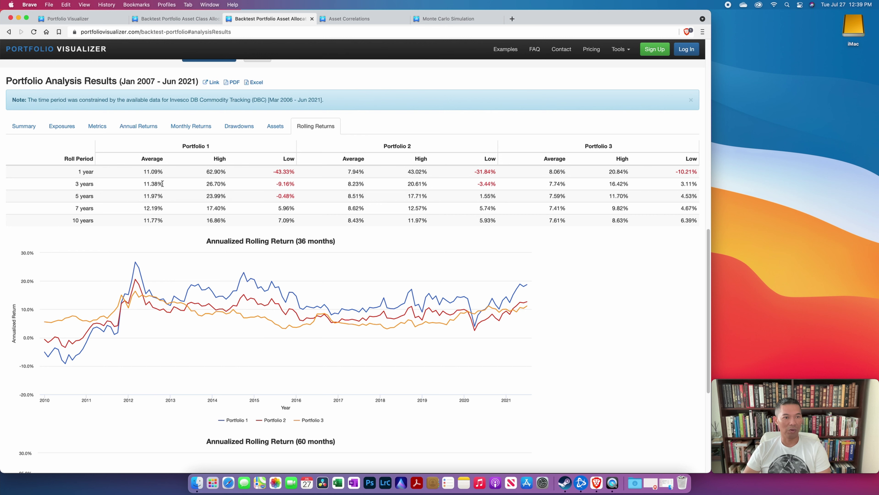
{"action": "left_click_drag", "start_coordinate": [162, 184], "coordinate": [145, 185]}
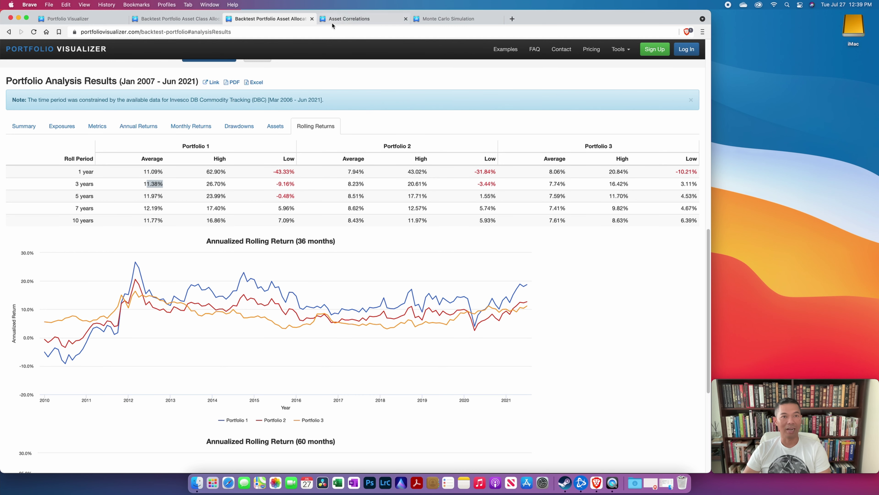
Compute the correlation matrix for VTI, VOO, VXUS, VBR, BND and TLT (Feb 2011–Jun 2021)
{"action": "left_click", "coordinate": [362, 19]}
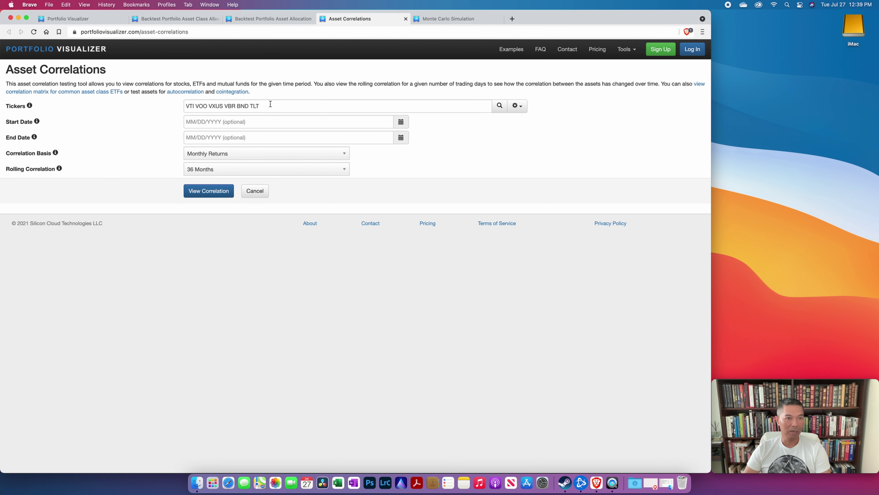
{"action": "left_click", "coordinate": [204, 190]}
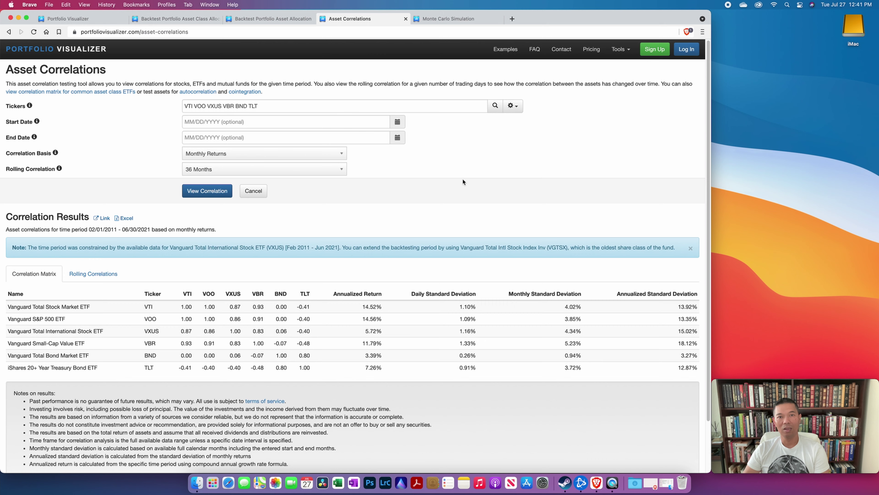
Go to Monte Carlo Simulation and check the $3,000,000 initial amount and $120,000 withdrawal
{"action": "left_click", "coordinate": [456, 21]}
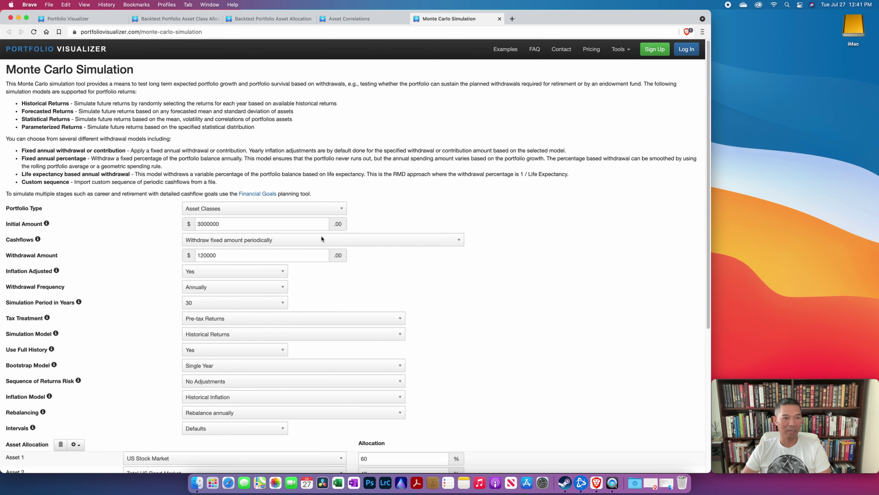
{"action": "left_click", "coordinate": [236, 225]}
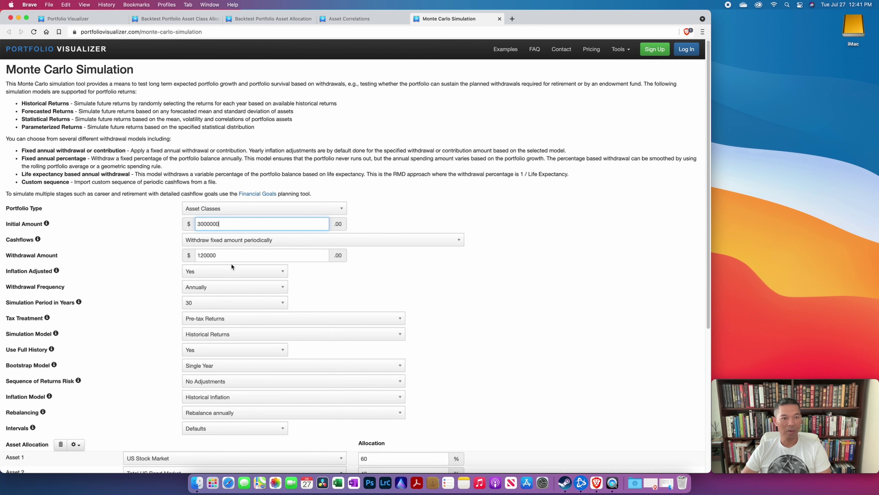
{"action": "left_click", "coordinate": [225, 259]}
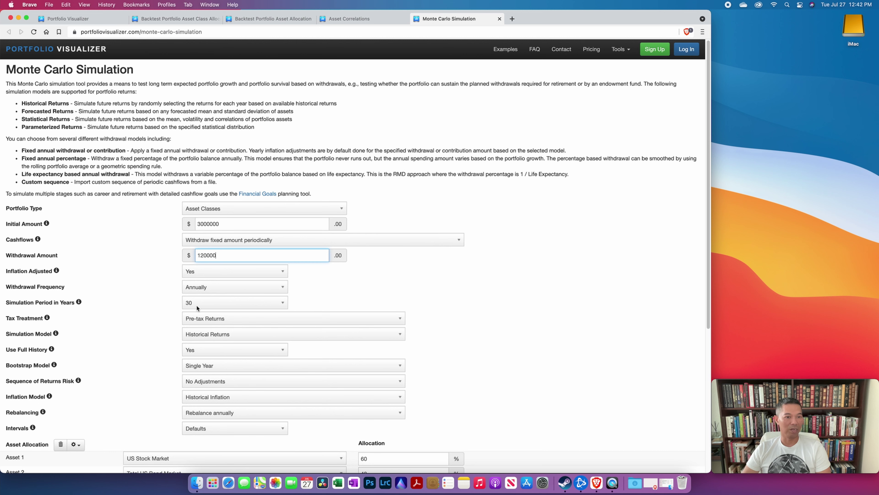
{"action": "left_click", "coordinate": [282, 303]}
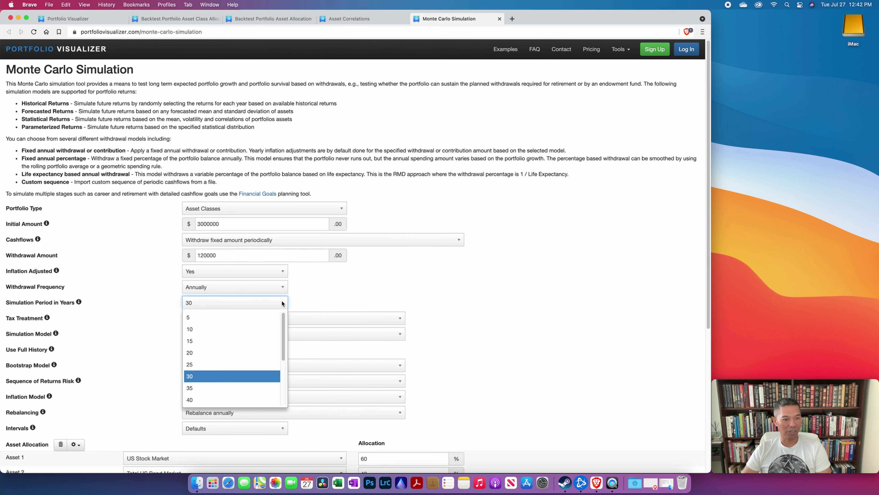
{"action": "left_click", "coordinate": [491, 339]}
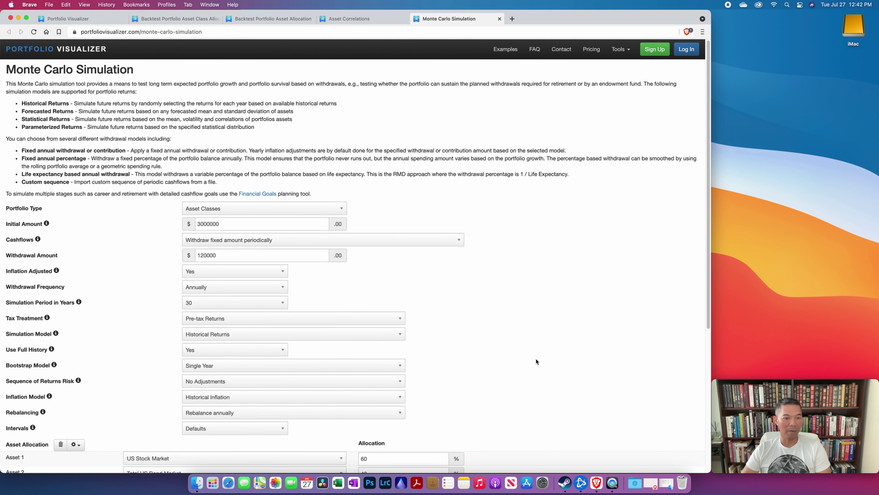
Review the preset model portfolio list under Asset Allocation, then dismiss it
{"action": "scroll", "coordinate": [537, 360], "scroll_direction": "down", "scroll_amount": 4}
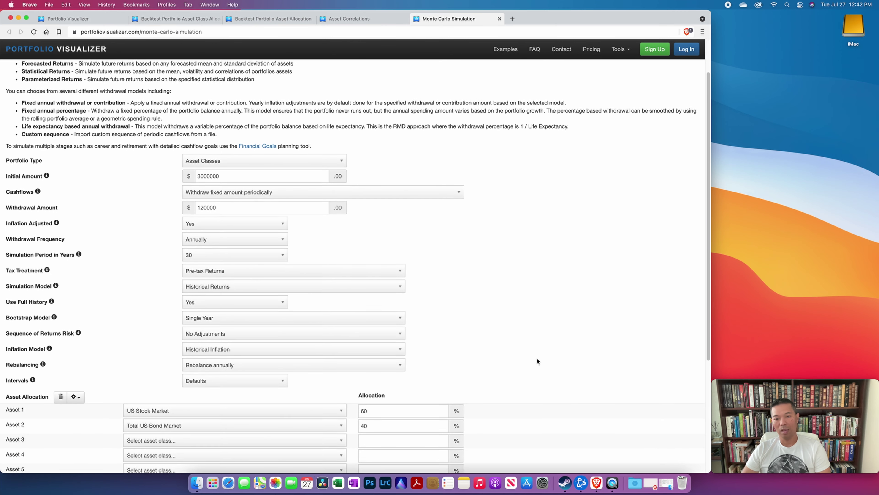
{"action": "scroll", "coordinate": [537, 360], "scroll_direction": "down", "scroll_amount": 3}
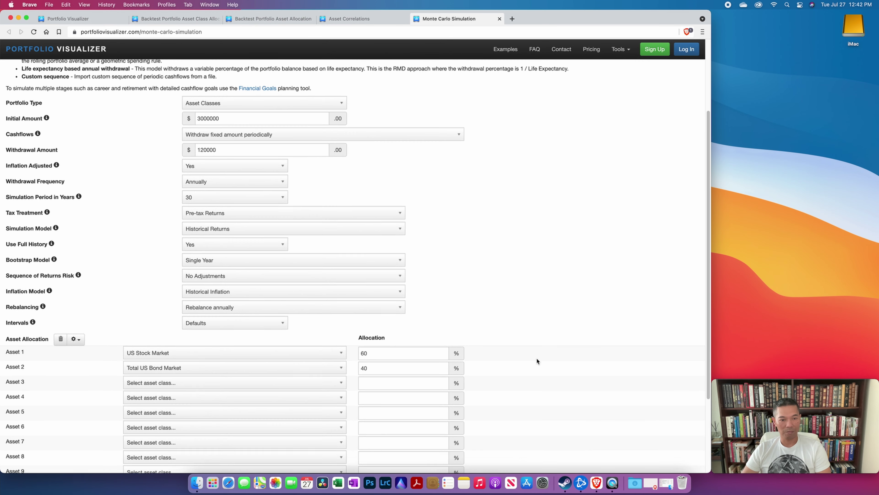
{"action": "scroll", "coordinate": [536, 361], "scroll_direction": "down", "scroll_amount": 4}
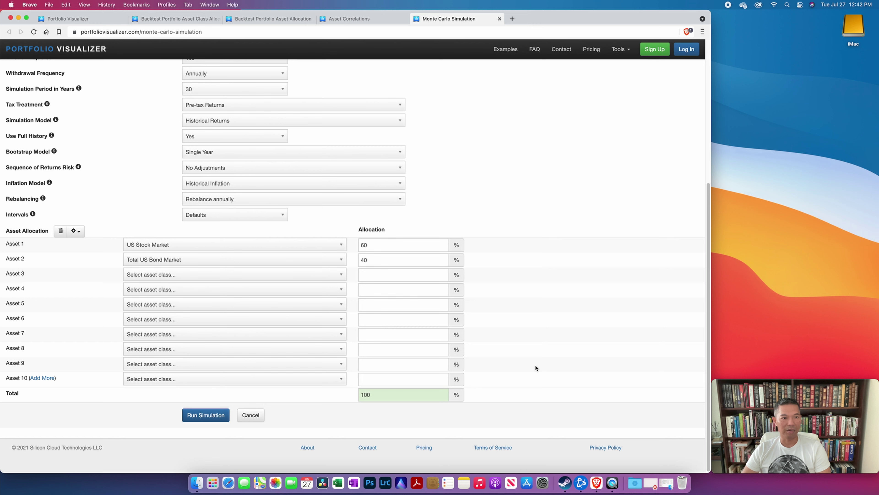
{"action": "scroll", "coordinate": [535, 365], "scroll_direction": "down", "scroll_amount": 1}
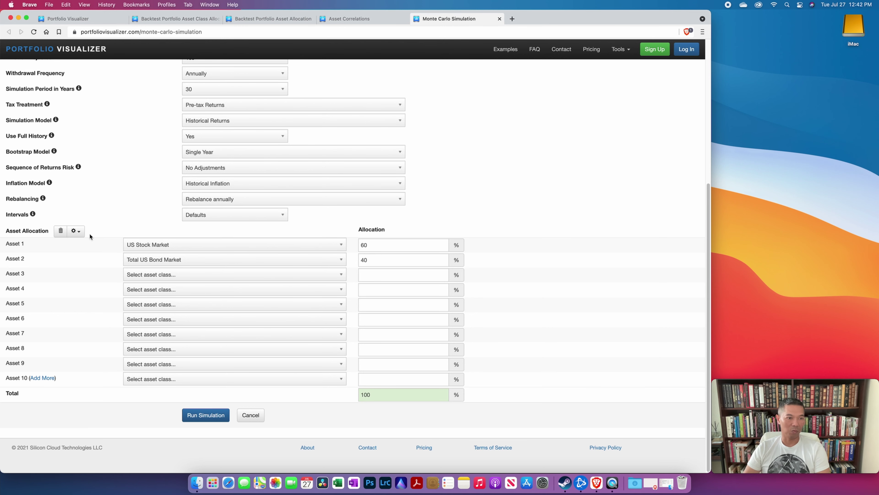
{"action": "left_click", "coordinate": [77, 231]}
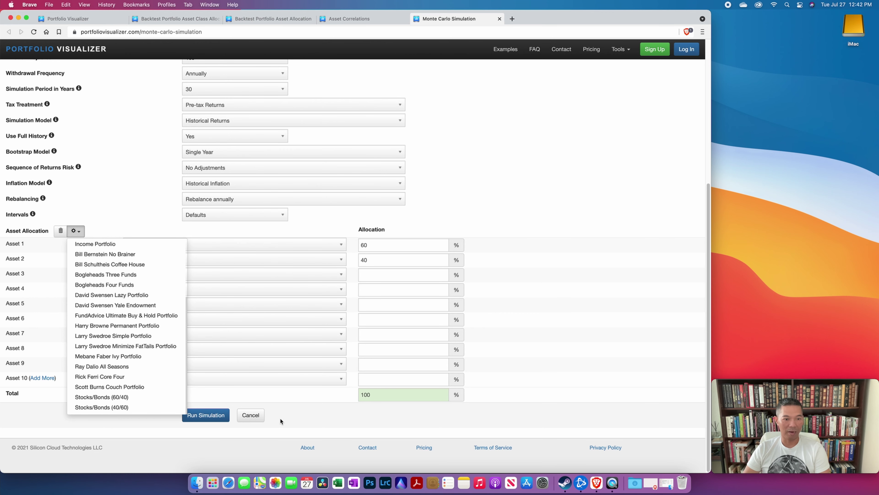
{"action": "left_click", "coordinate": [301, 419]}
{"action": "left_click", "coordinate": [204, 415]}
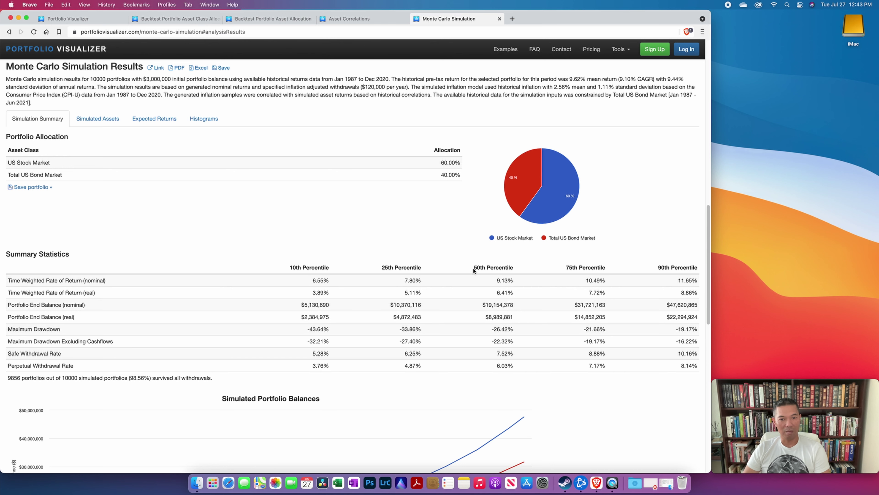
{"action": "left_click_drag", "start_coordinate": [515, 267], "coordinate": [470, 266]}
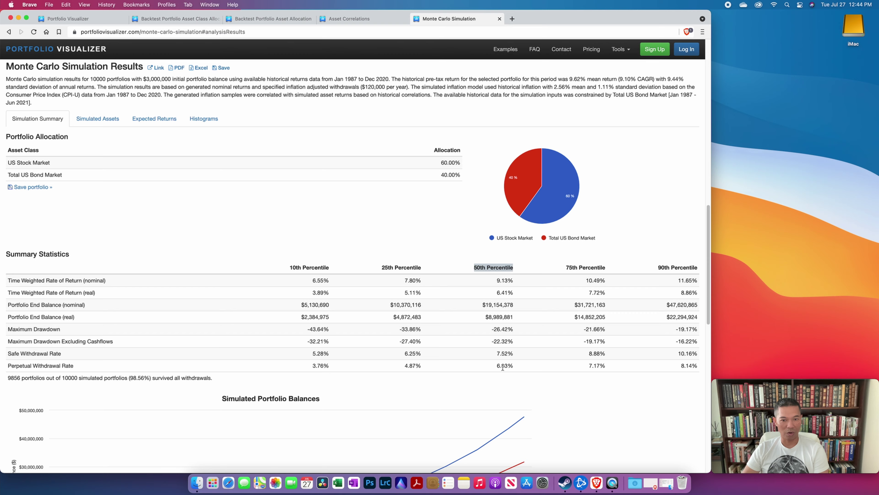
{"action": "scroll", "coordinate": [575, 402], "scroll_direction": "down", "scroll_amount": 5}
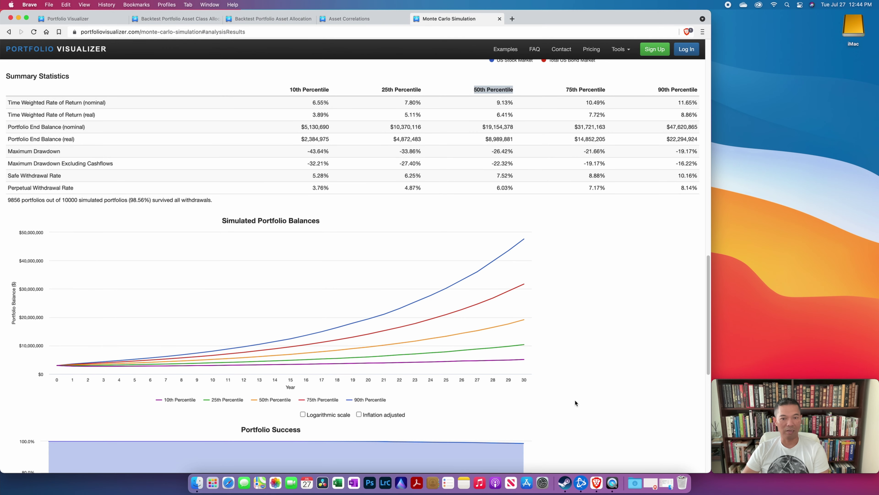
{"action": "mouse_move", "coordinate": [514, 365]}
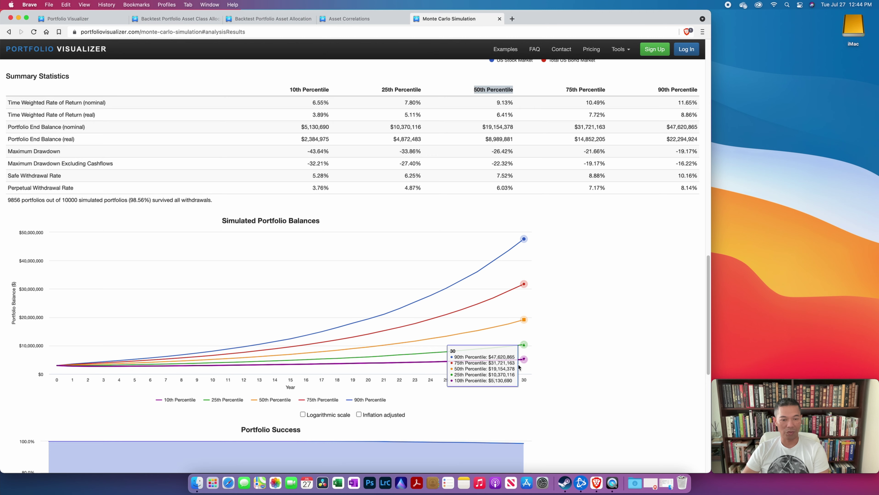
{"action": "scroll", "coordinate": [602, 381], "scroll_direction": "down", "scroll_amount": 5}
{"action": "mouse_move", "coordinate": [524, 303]}
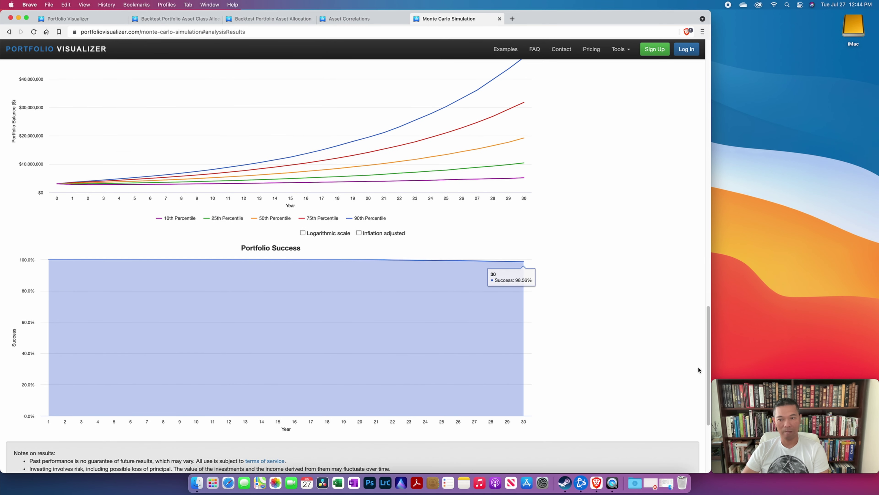
Scroll back up to the Monte Carlo settings form
{"action": "left_click_drag", "start_coordinate": [708, 374], "coordinate": [713, 110]}
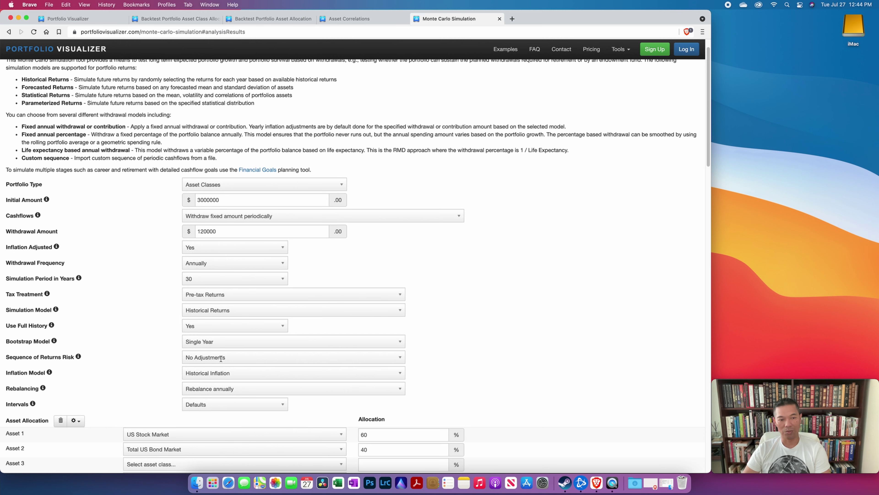
{"action": "left_click", "coordinate": [400, 358]}
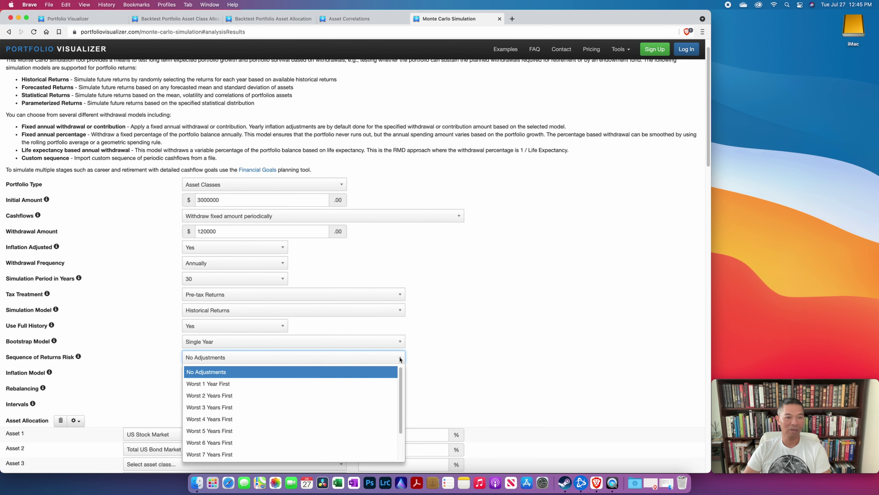
{"action": "left_click", "coordinate": [199, 409]}
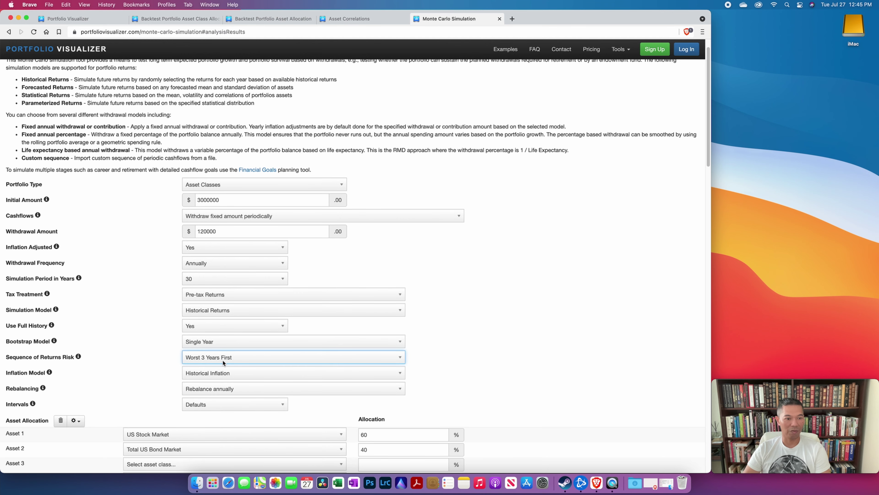
{"action": "scroll", "coordinate": [544, 357], "scroll_direction": "down", "scroll_amount": 8}
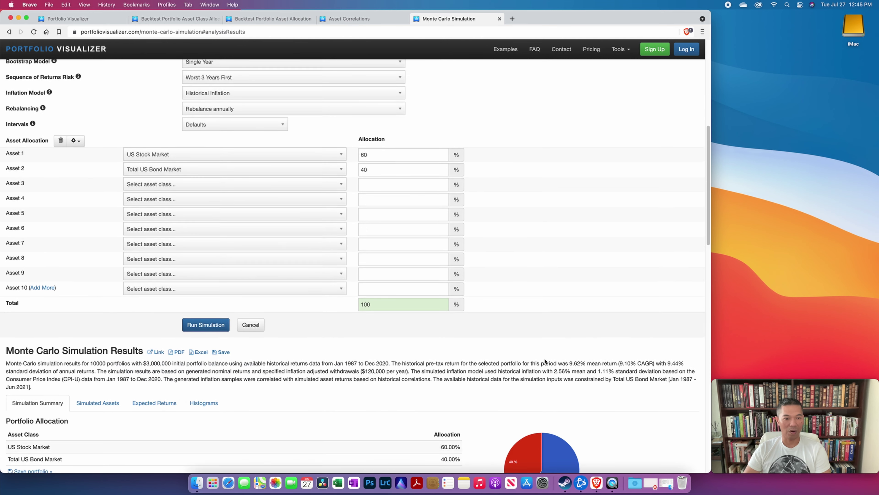
{"action": "left_click", "coordinate": [203, 324]}
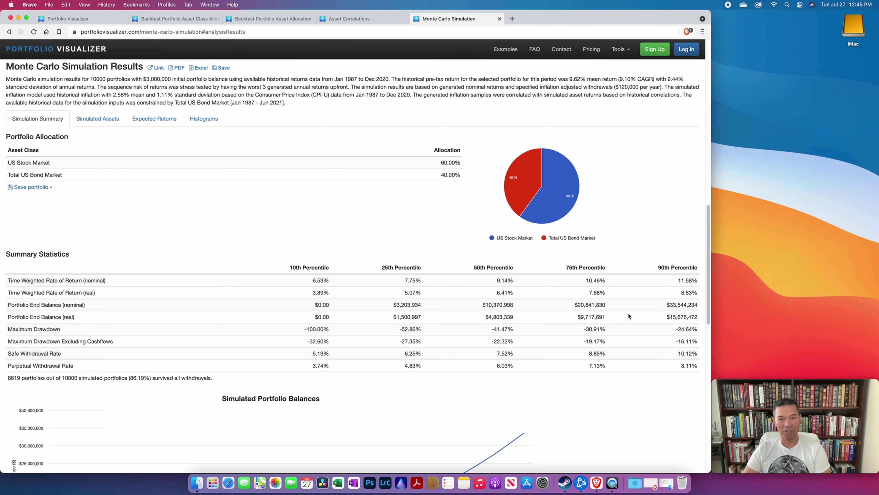
{"action": "scroll", "coordinate": [623, 373], "scroll_direction": "down", "scroll_amount": 5}
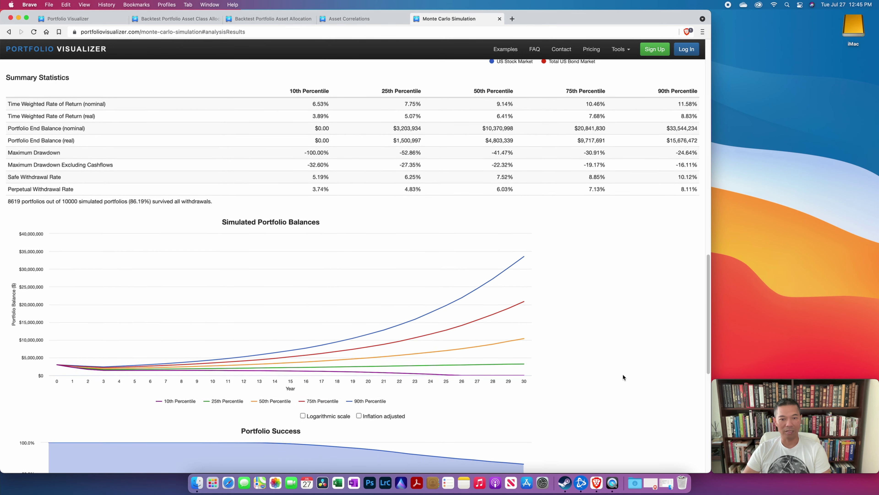
{"action": "scroll", "coordinate": [622, 373], "scroll_direction": "down", "scroll_amount": 5}
{"action": "mouse_move", "coordinate": [523, 273]}
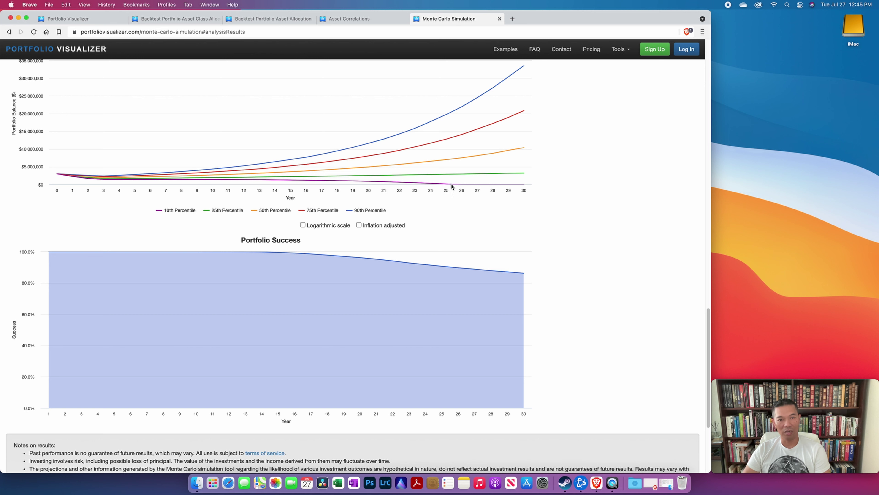
{"action": "mouse_move", "coordinate": [448, 186]}
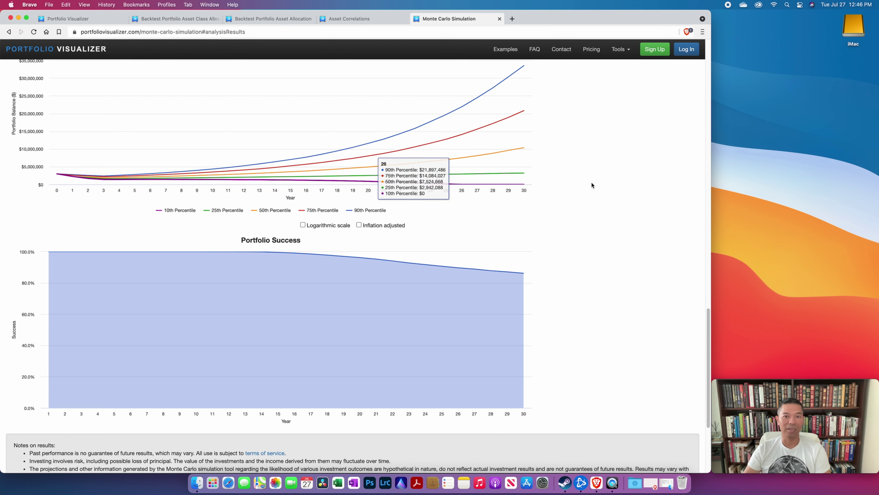
{"action": "scroll", "coordinate": [547, 352], "scroll_direction": "up", "scroll_amount": 15}
{"action": "scroll", "coordinate": [547, 353], "scroll_direction": "up", "scroll_amount": 5}
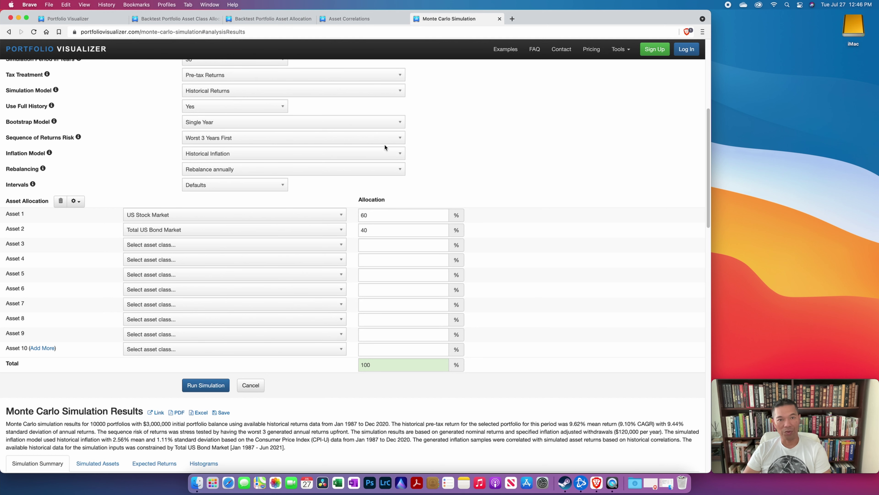
{"action": "left_click", "coordinate": [400, 139]}
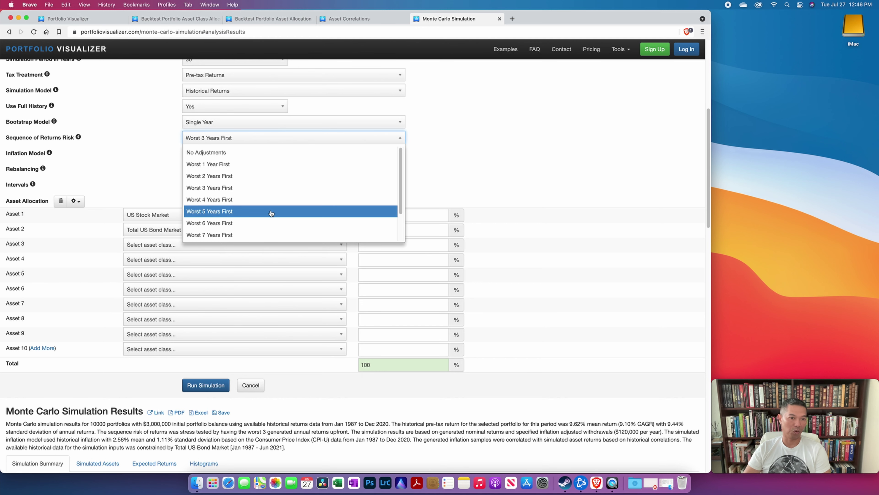
{"action": "left_click", "coordinate": [271, 211]}
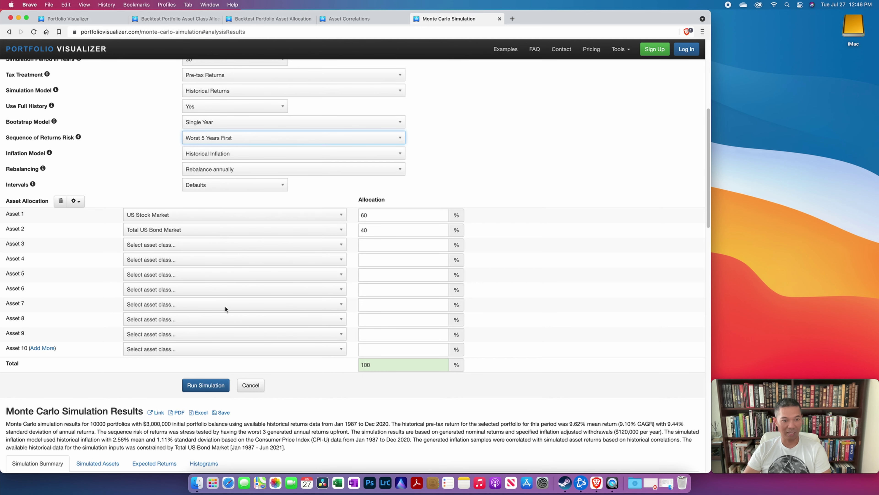
Rerun the simulation with Worst 5 Years First sequence-of-returns risk
{"action": "left_click", "coordinate": [205, 385]}
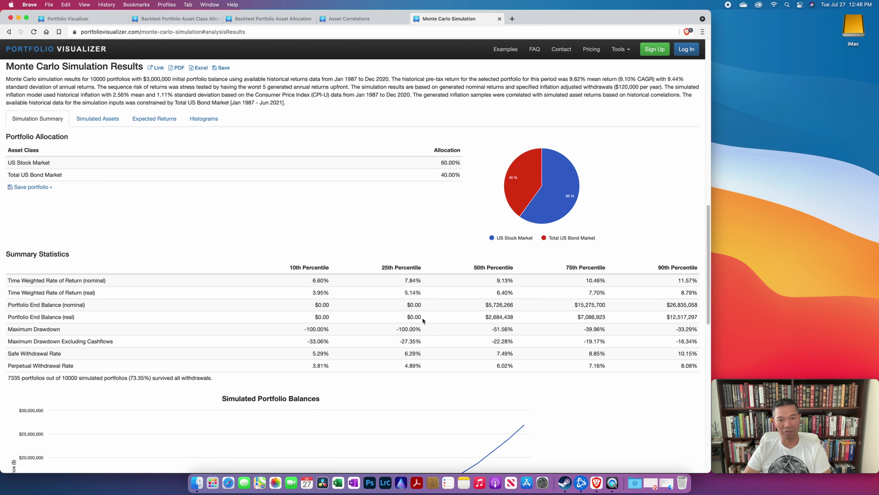
{"action": "mouse_move", "coordinate": [422, 317]}
{"action": "left_mouse_down"}
{"action": "mouse_move", "coordinate": [398, 283]}
{"action": "mouse_move", "coordinate": [426, 319]}
{"action": "mouse_move", "coordinate": [408, 307]}
{"action": "left_mouse_up"}
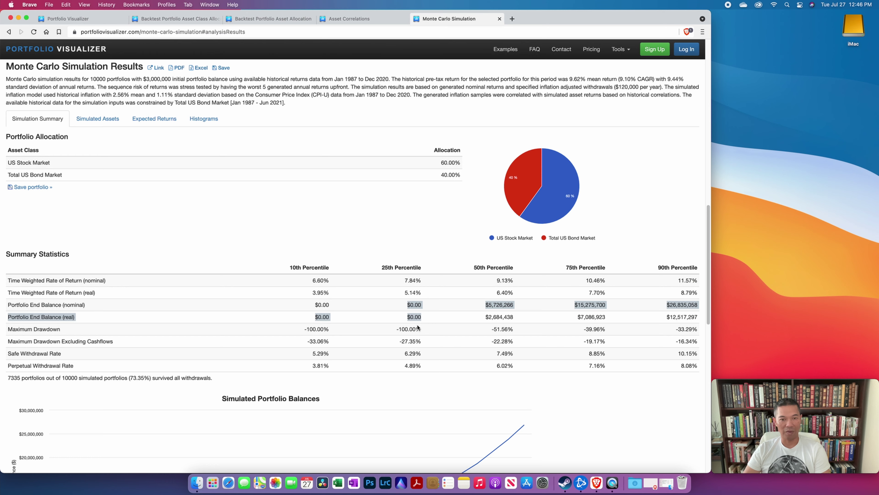
{"action": "scroll", "coordinate": [417, 327], "scroll_direction": "down", "scroll_amount": 5}
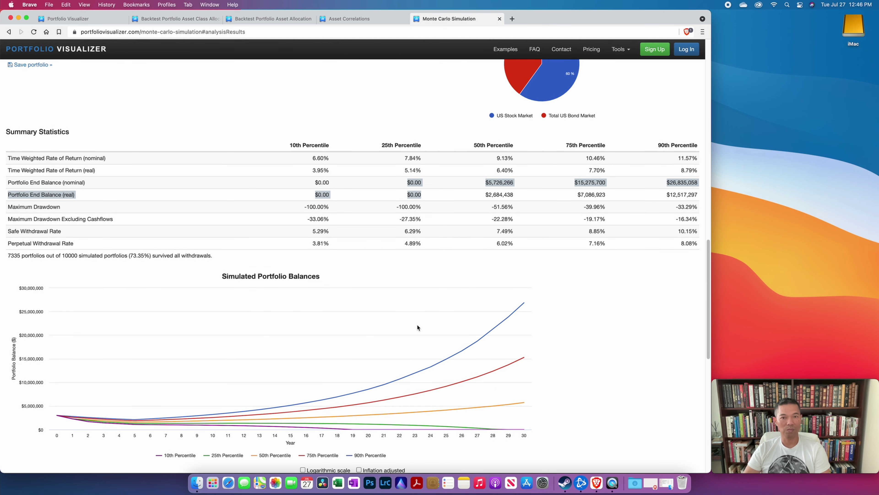
Start with a $1,000 initial amount and contribute a fixed $1,000 monthly
{"action": "scroll", "coordinate": [417, 327], "scroll_direction": "up", "scroll_amount": 15}
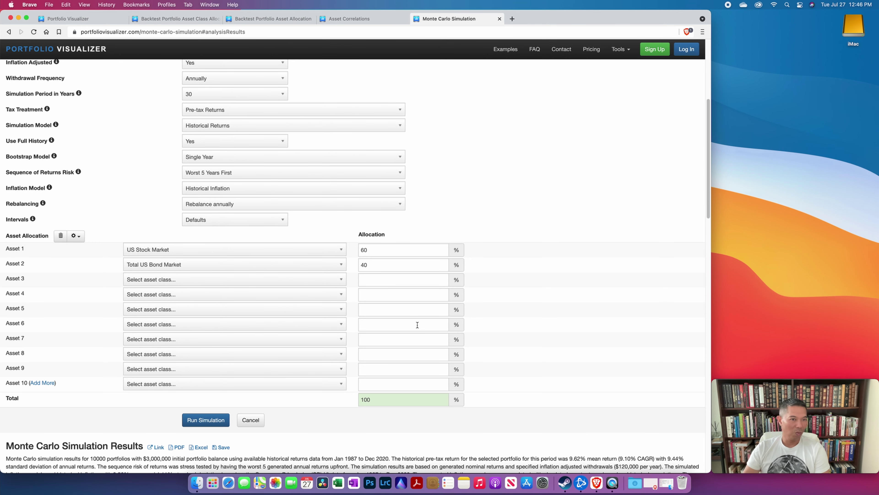
{"action": "scroll", "coordinate": [538, 231], "scroll_direction": "up", "scroll_amount": 6}
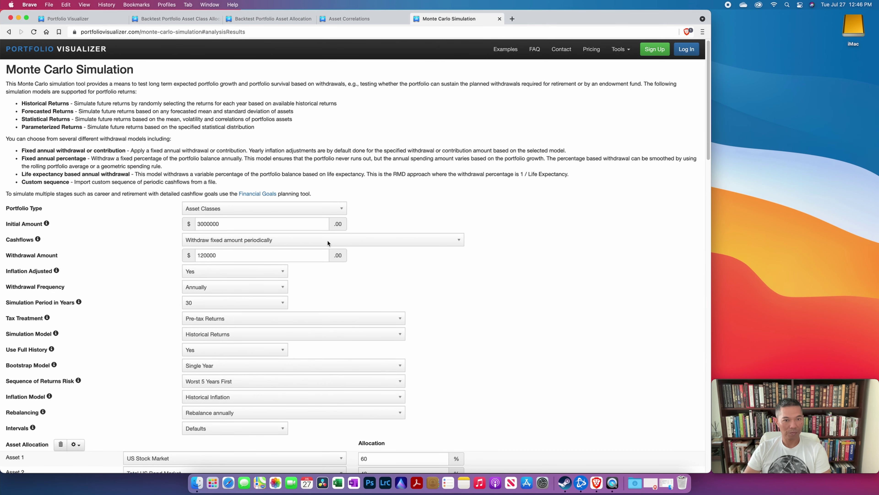
{"action": "left_click_drag", "start_coordinate": [247, 228], "coordinate": [195, 224]}
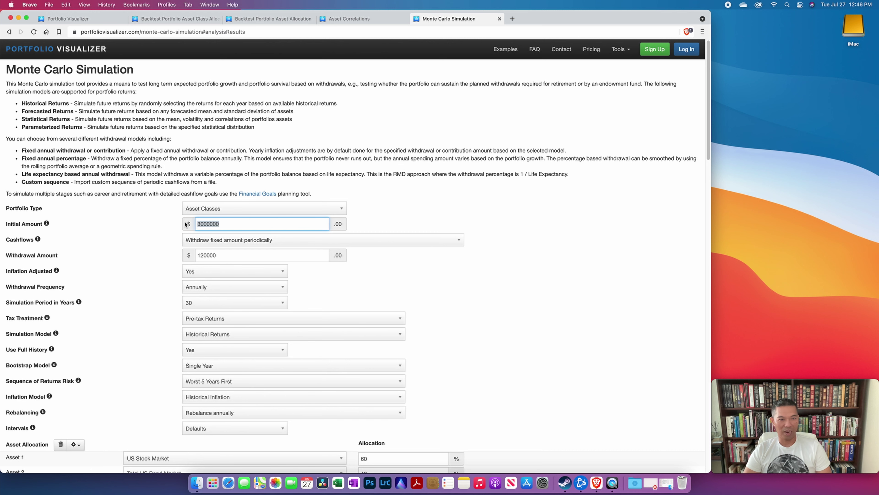
{"action": "type", "text": "1000"}
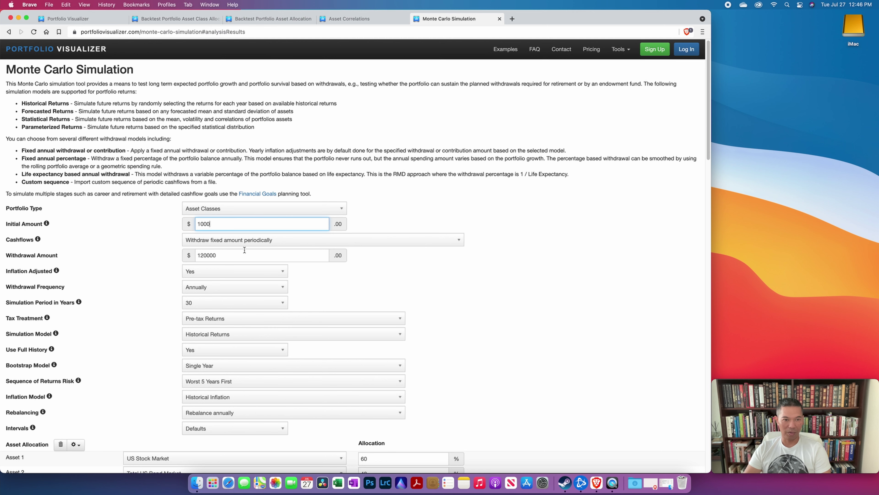
{"action": "left_click", "coordinate": [459, 241]}
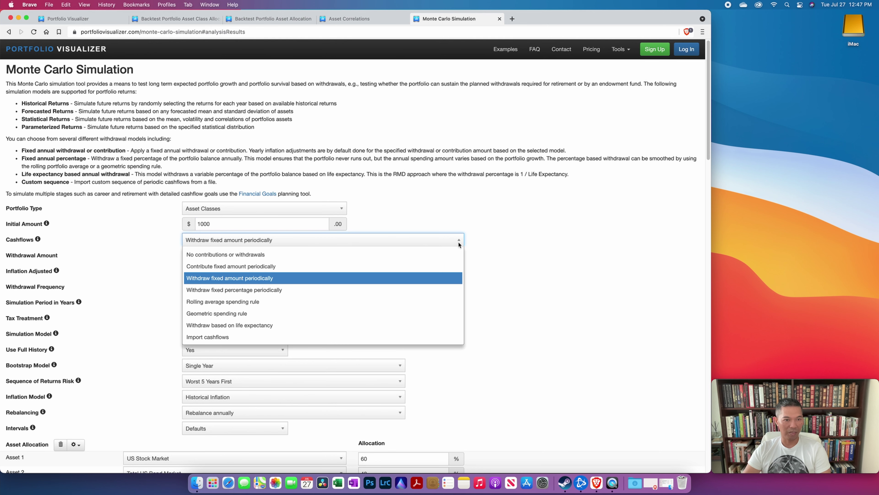
{"action": "left_click", "coordinate": [234, 266]}
{"action": "left_click_drag", "start_coordinate": [215, 255], "coordinate": [160, 249]}
{"action": "type", "text": "1000"}
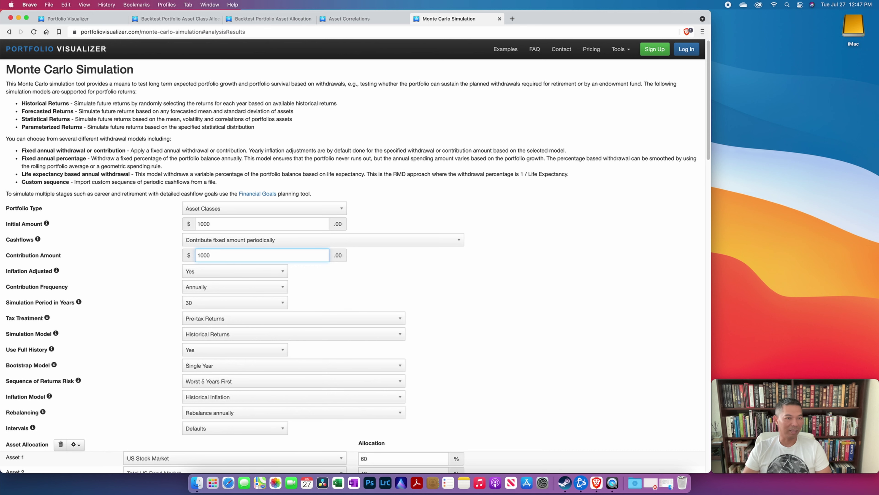
{"action": "left_click", "coordinate": [339, 261]}
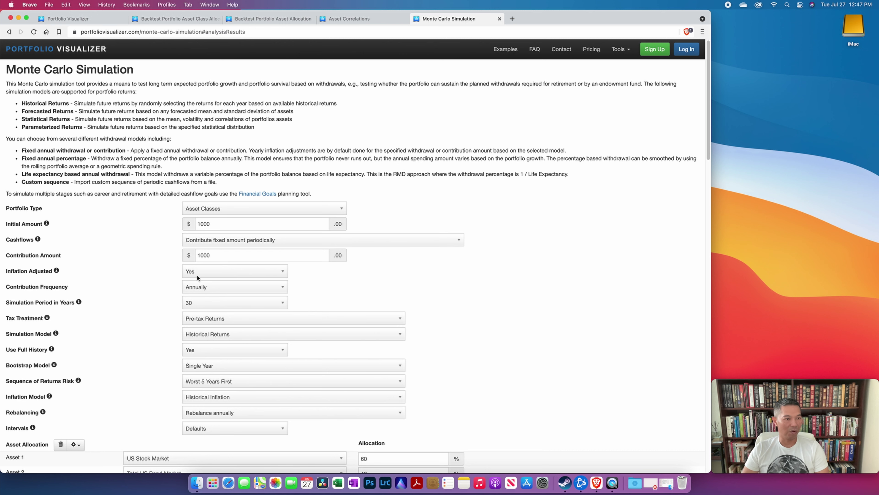
{"action": "left_click", "coordinate": [193, 287]}
{"action": "left_click", "coordinate": [201, 303]}
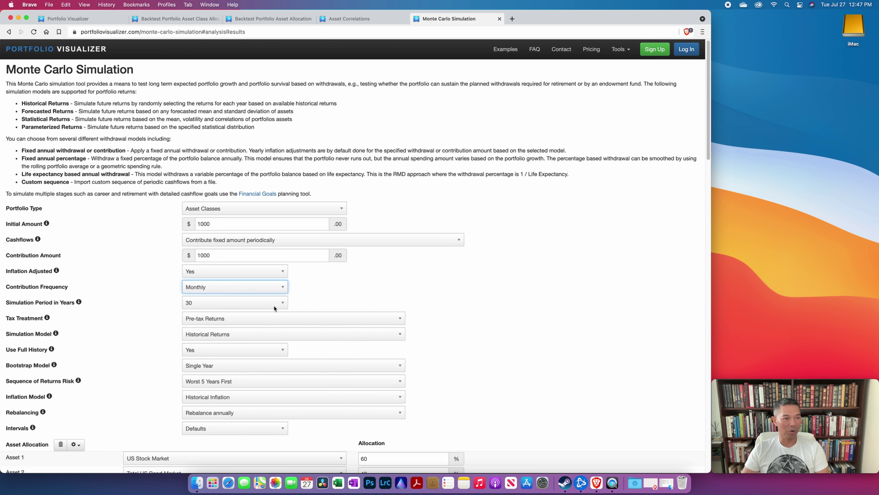
{"action": "left_click", "coordinate": [284, 304]}
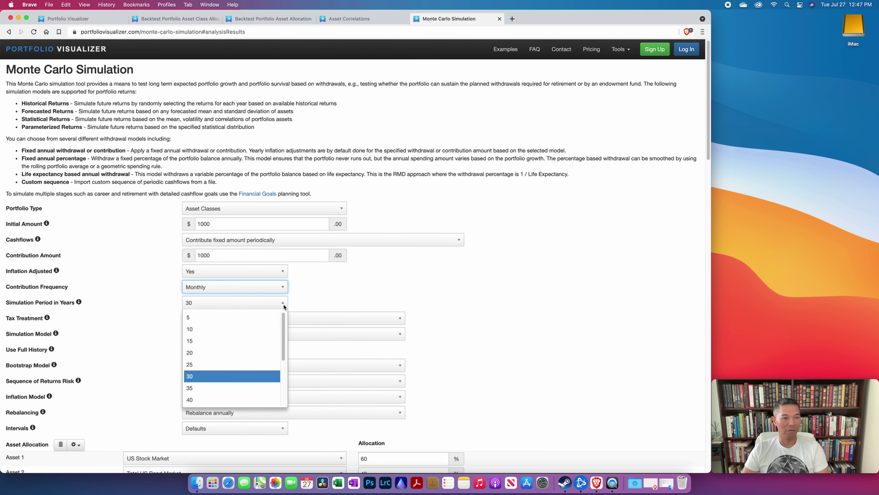
{"action": "left_click", "coordinate": [215, 402]}
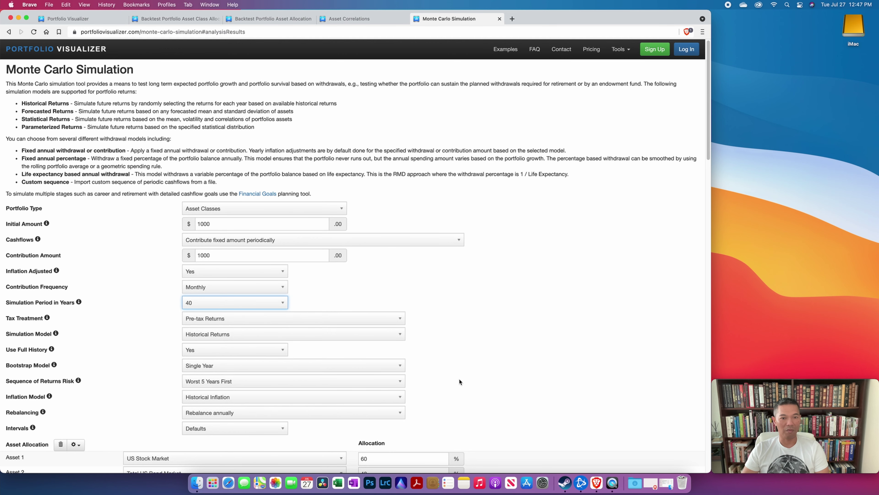
{"action": "left_click", "coordinate": [451, 380]}
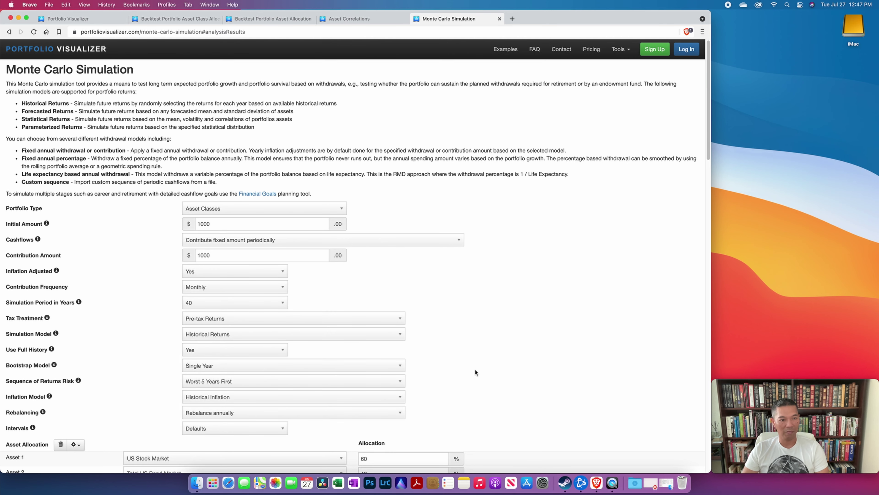
Change the asset allocation to 85% stocks and 15% bonds
{"action": "scroll", "coordinate": [474, 368], "scroll_direction": "down", "scroll_amount": 7}
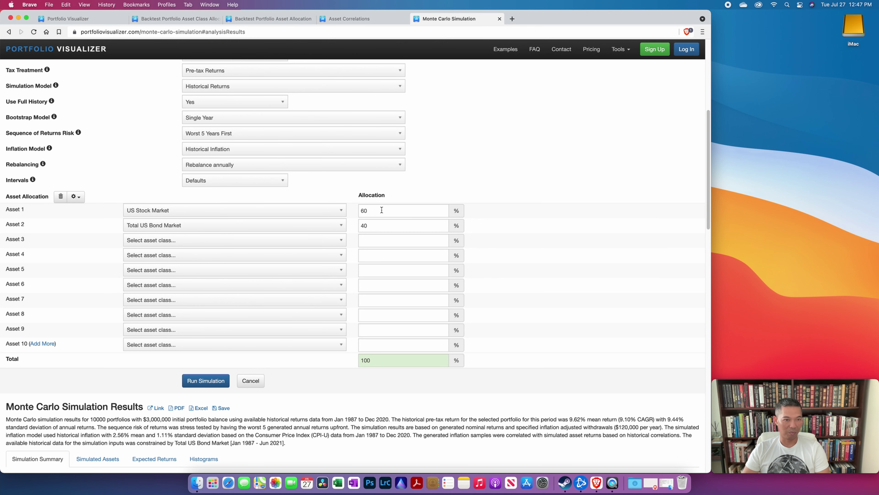
{"action": "left_click_drag", "start_coordinate": [381, 210], "coordinate": [323, 203]}
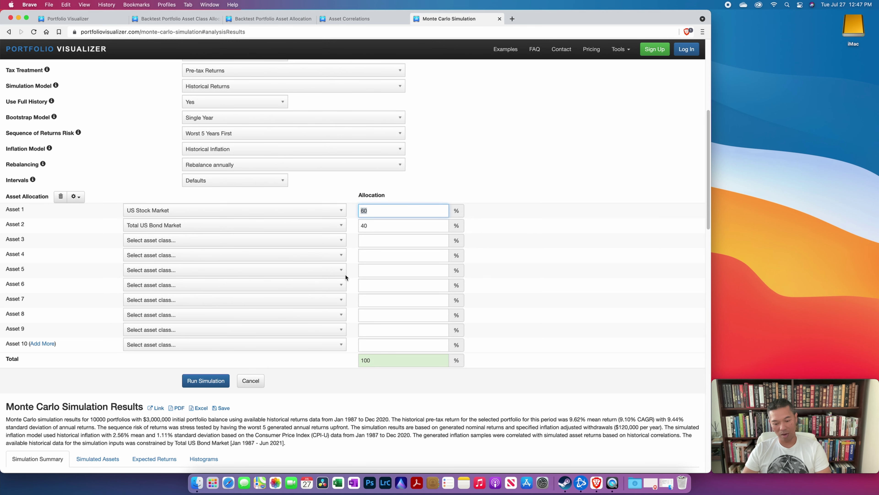
{"action": "type", "text": "85"}
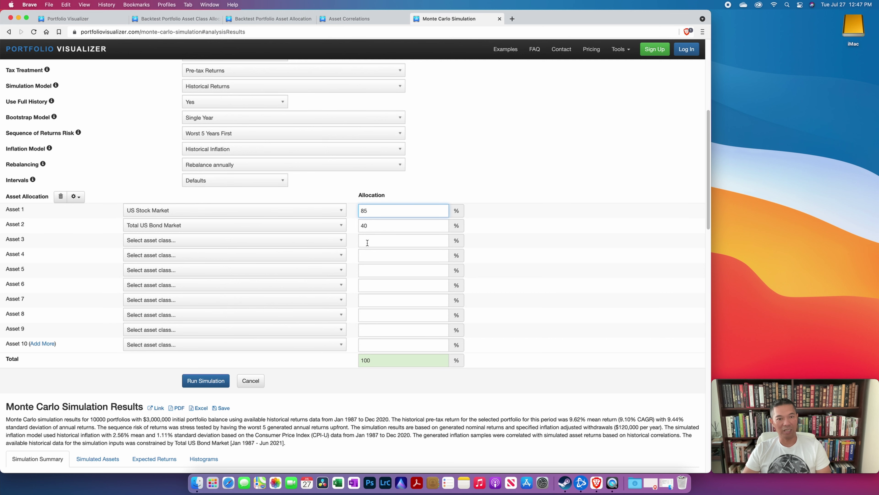
{"action": "left_click_drag", "start_coordinate": [380, 225], "coordinate": [328, 223]}
{"action": "type", "text": "15"}
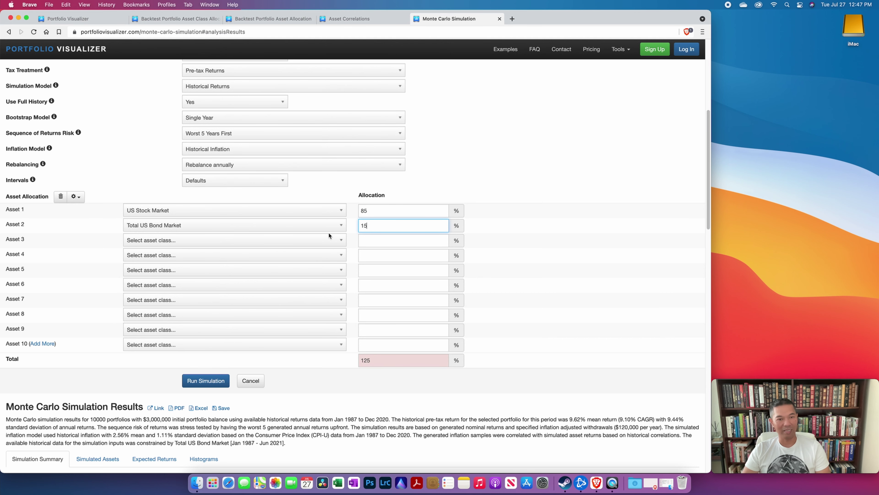
{"action": "left_click", "coordinate": [324, 391]}
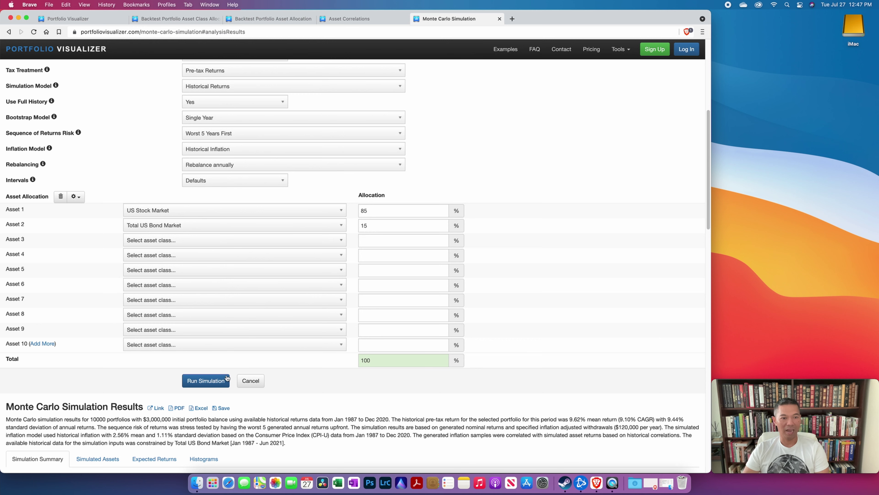
Run the Monte Carlo simulation for the 85/15 contribution plan
{"action": "left_click", "coordinate": [198, 386]}
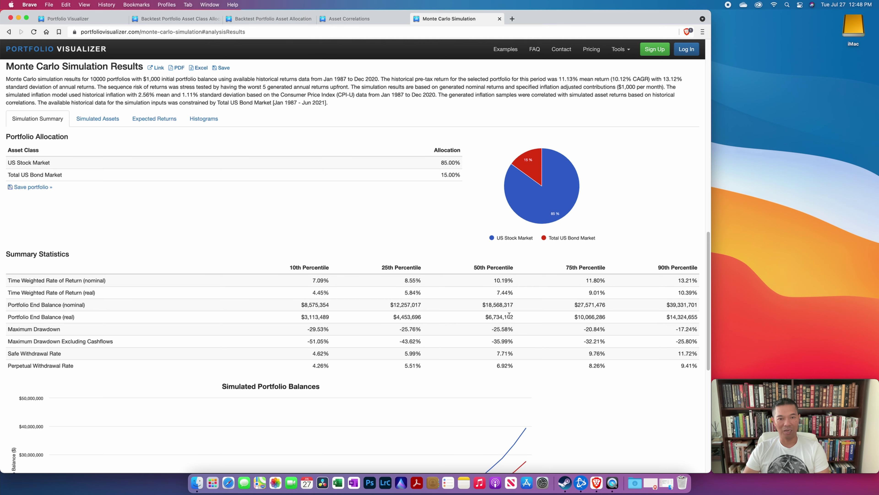
{"action": "scroll", "coordinate": [423, 285], "scroll_direction": "up", "scroll_amount": 15}
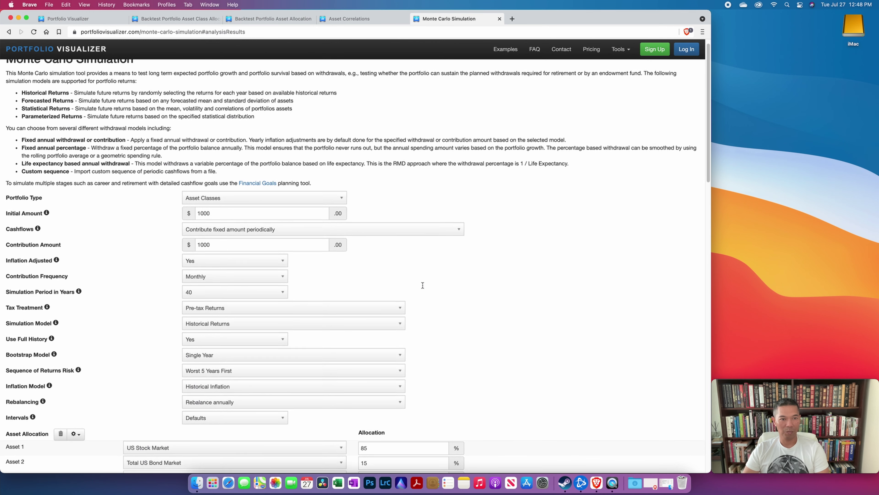
{"action": "left_click", "coordinate": [203, 292]}
{"action": "left_click", "coordinate": [203, 353]}
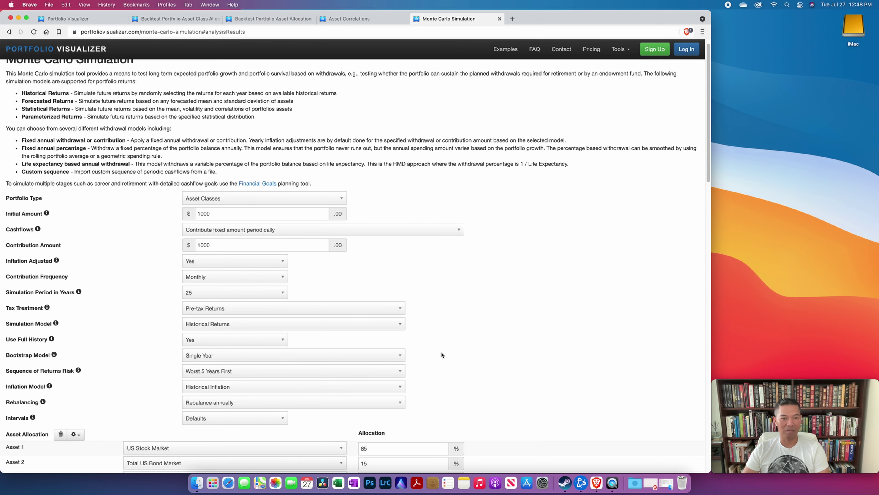
Rerun the 85/15 simulation over a 25-year period
{"action": "scroll", "coordinate": [441, 352], "scroll_direction": "down", "scroll_amount": 1}
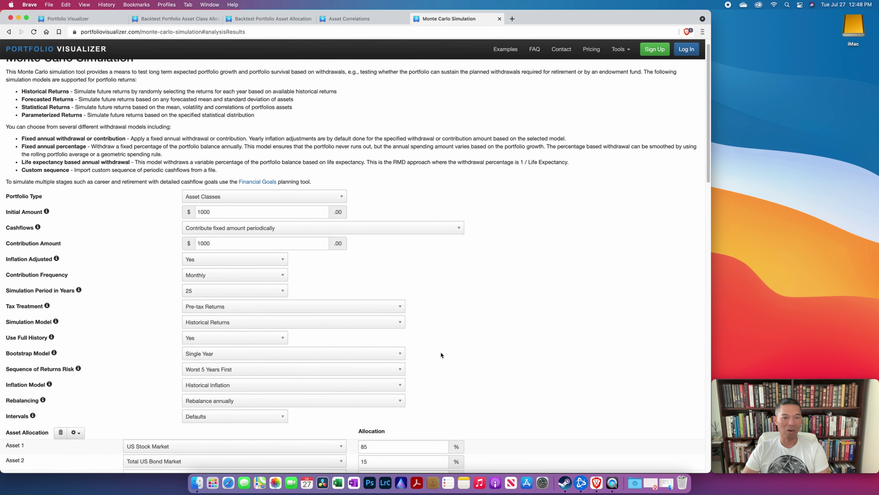
{"action": "scroll", "coordinate": [441, 355], "scroll_direction": "down", "scroll_amount": 5}
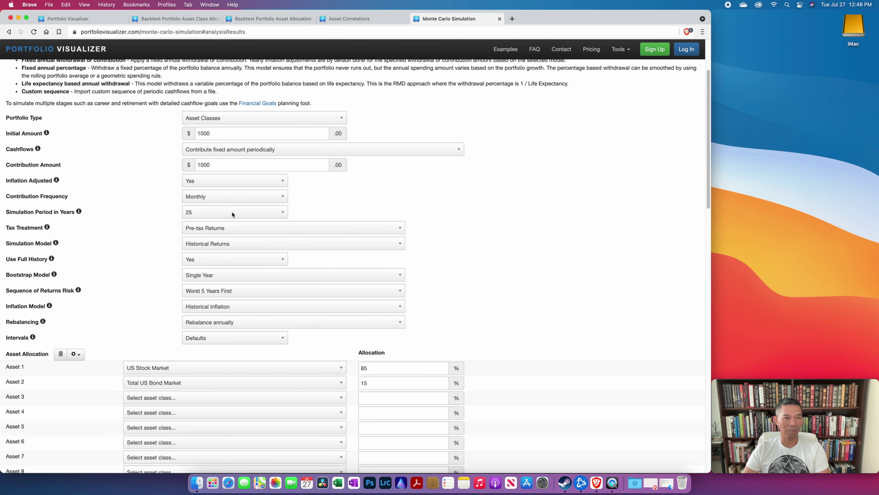
{"action": "scroll", "coordinate": [546, 332], "scroll_direction": "down", "scroll_amount": 8}
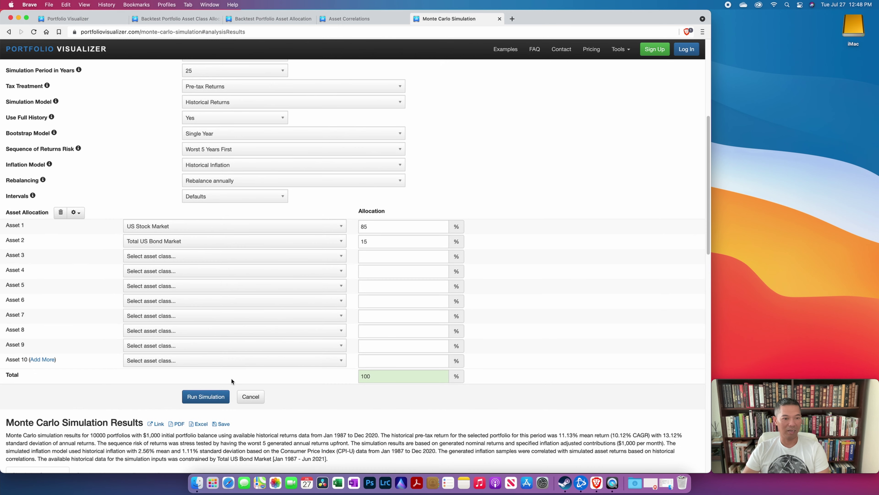
{"action": "left_click", "coordinate": [205, 396]}
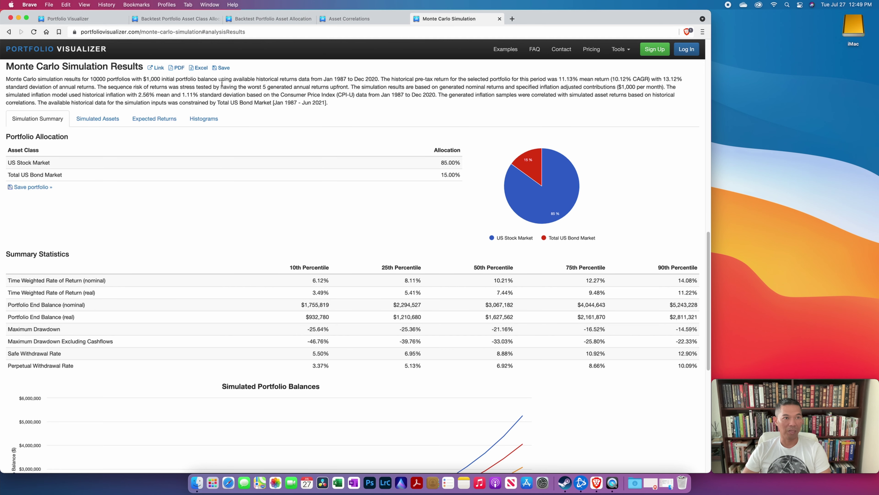
{"action": "left_click", "coordinate": [77, 22]}
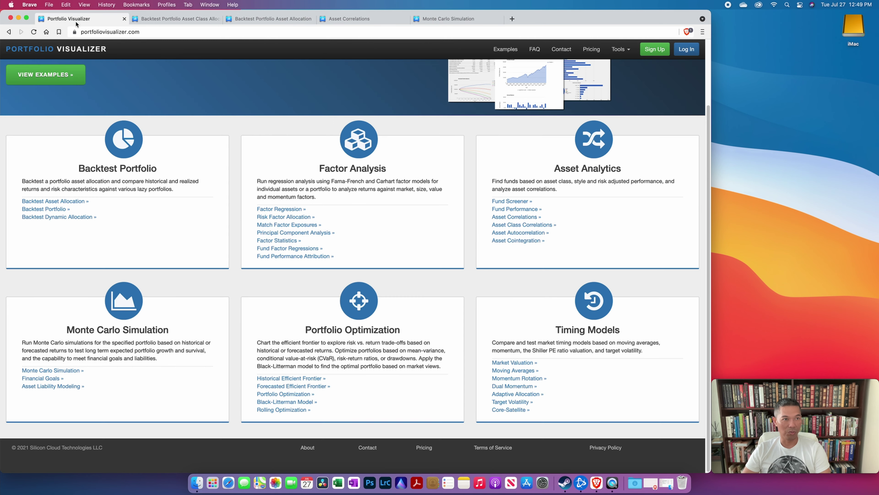